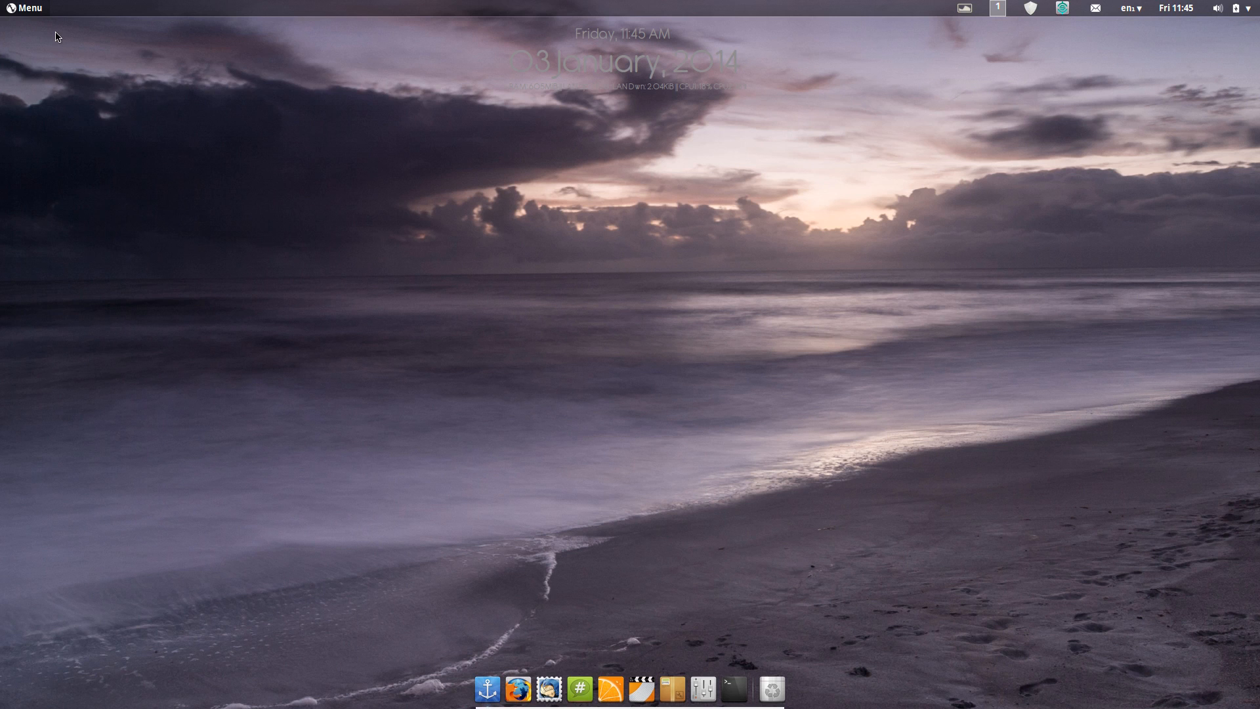
Step: Peek at the application menu and the system status popup, closing each again
{"action": "left_click", "coordinate": [29, 8]}
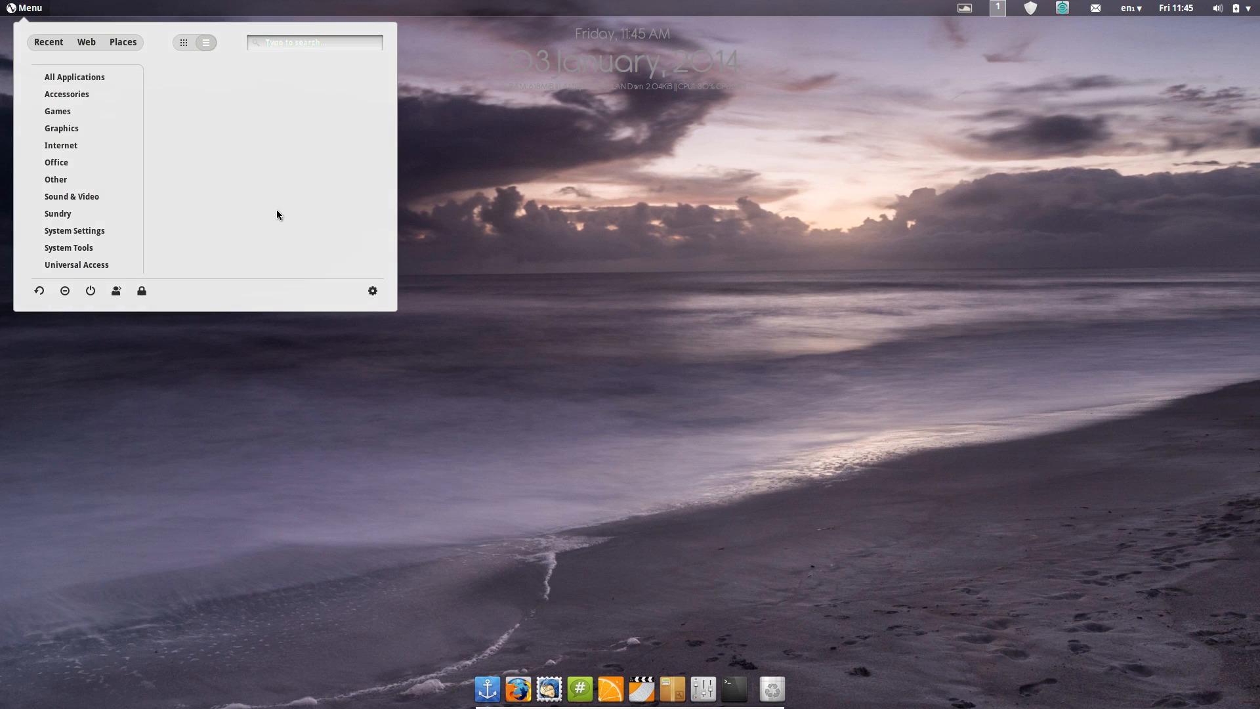
{"action": "key", "text": "Escape"}
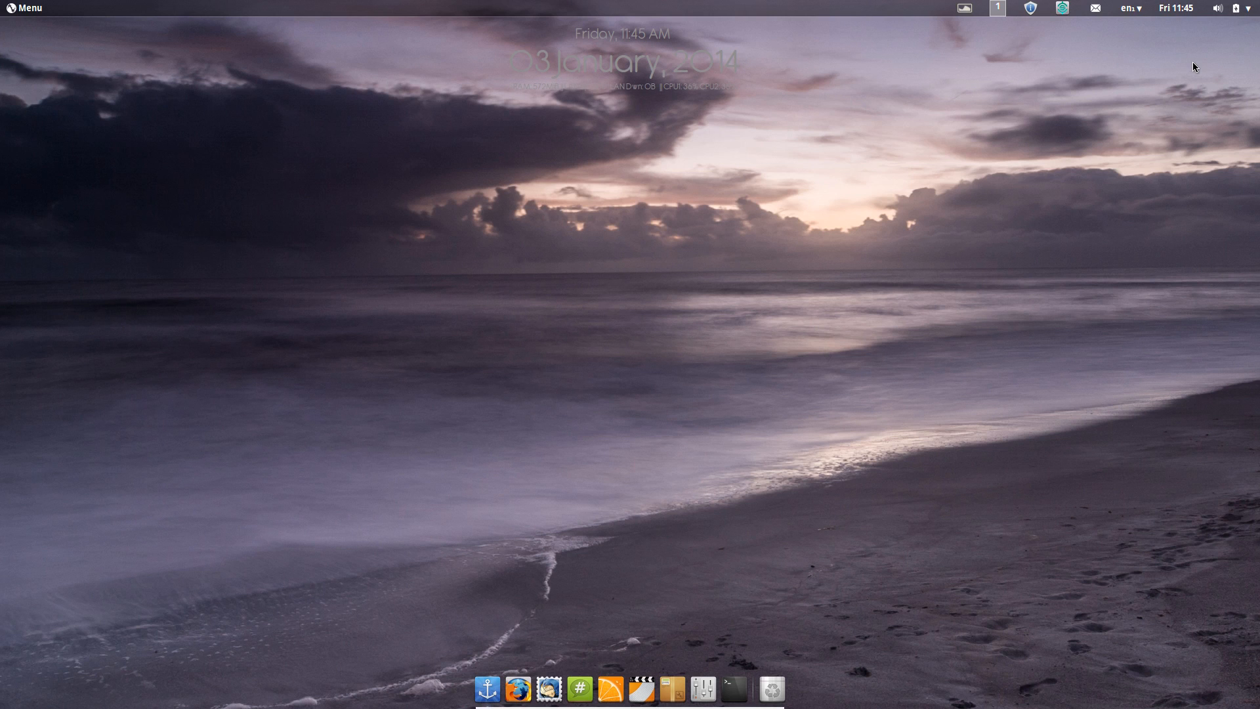
{"action": "left_click", "coordinate": [1235, 10]}
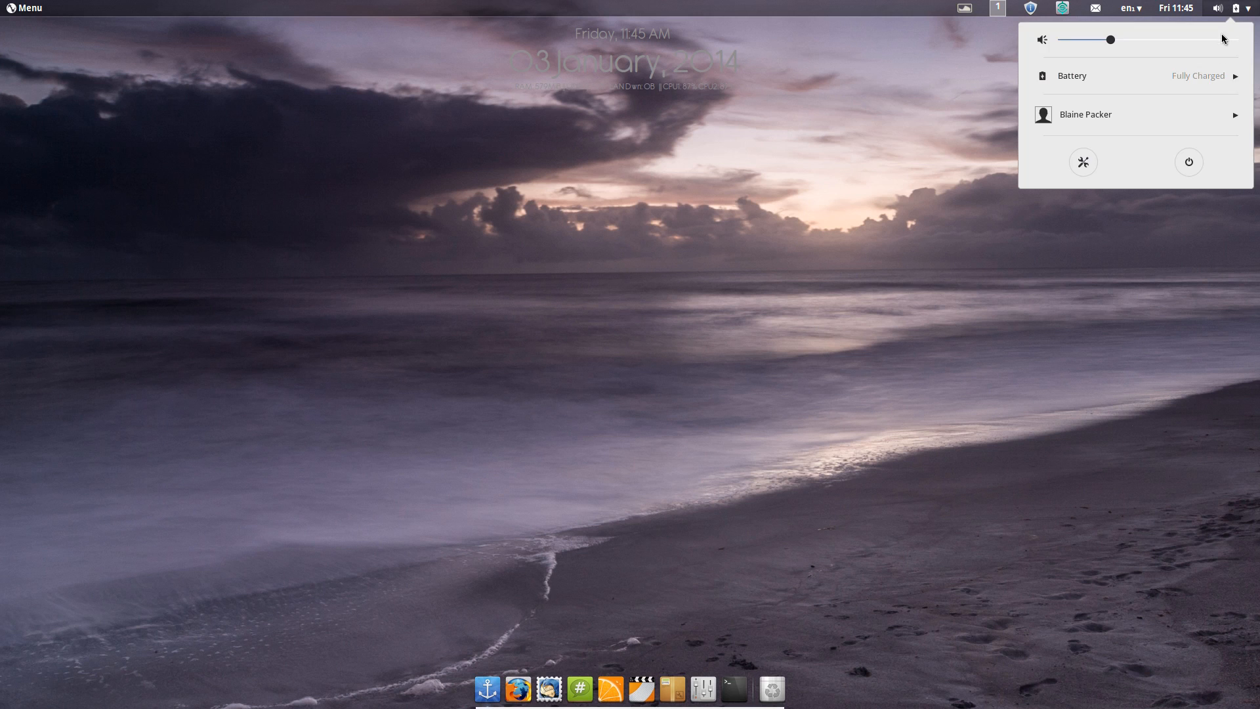
{"action": "left_click", "coordinate": [1234, 10]}
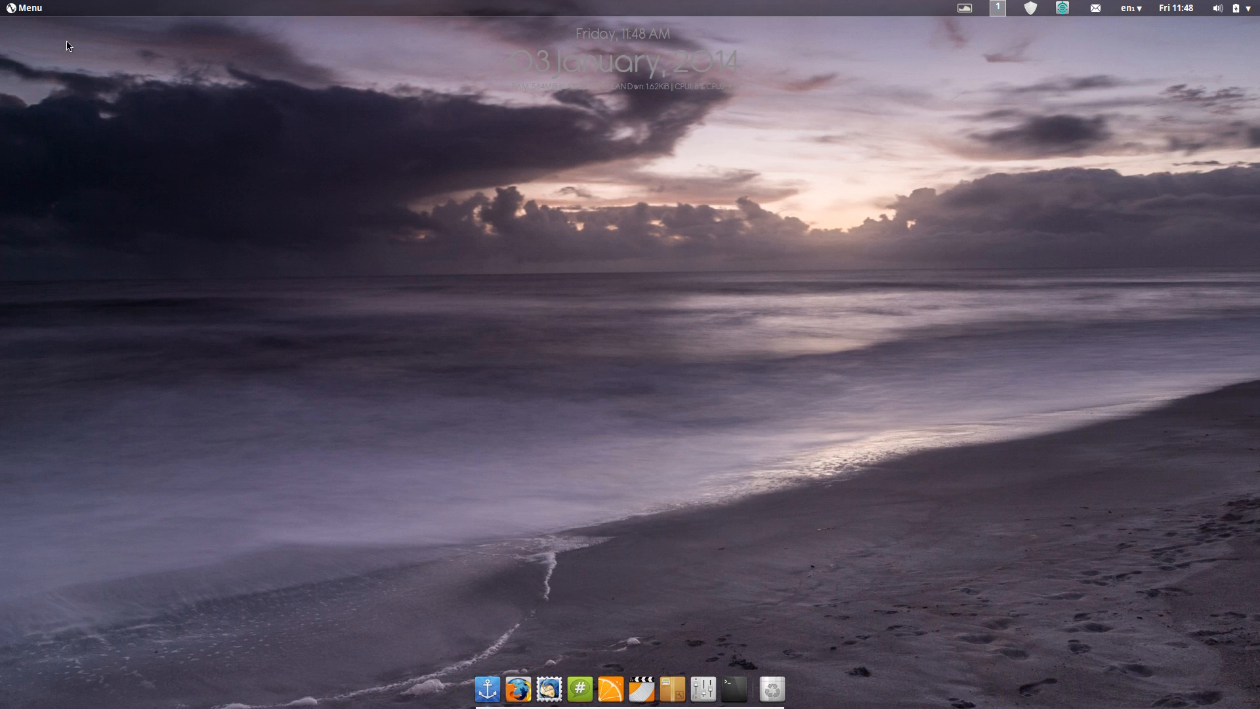
Step: Reopen and close the application menu, then bring up the Activities overview
{"action": "left_click", "coordinate": [25, 10]}
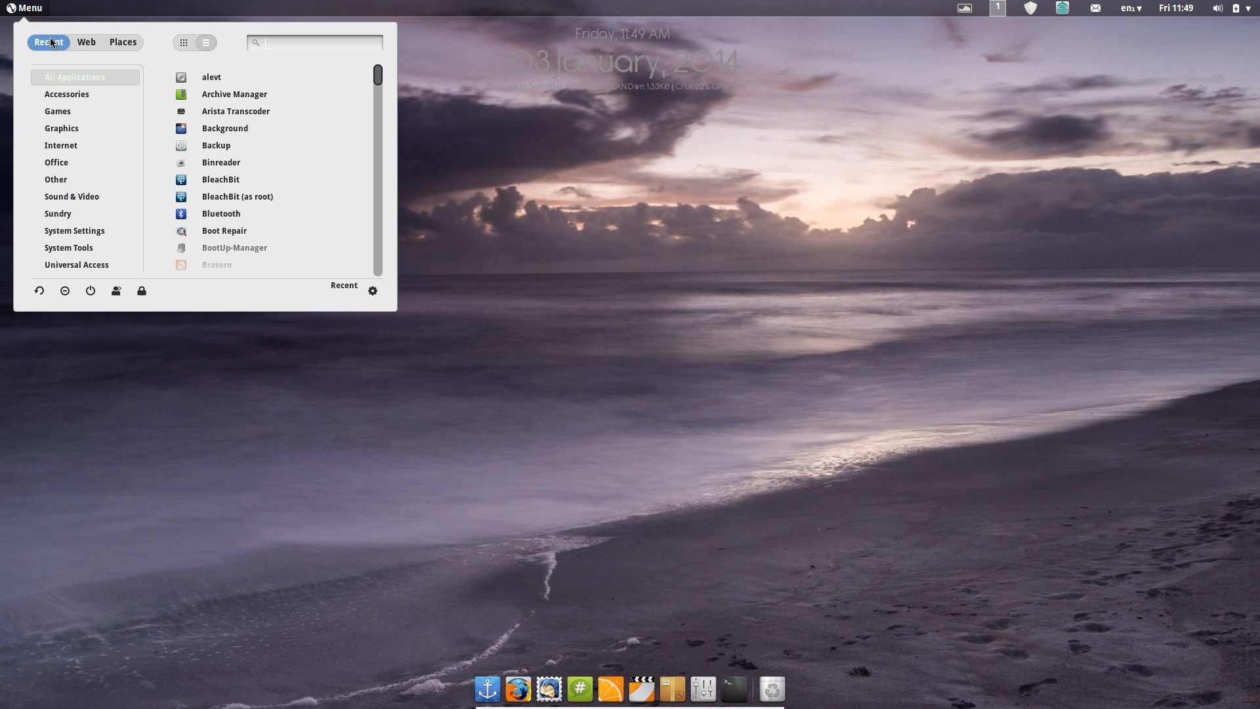
{"action": "left_click", "coordinate": [35, 12]}
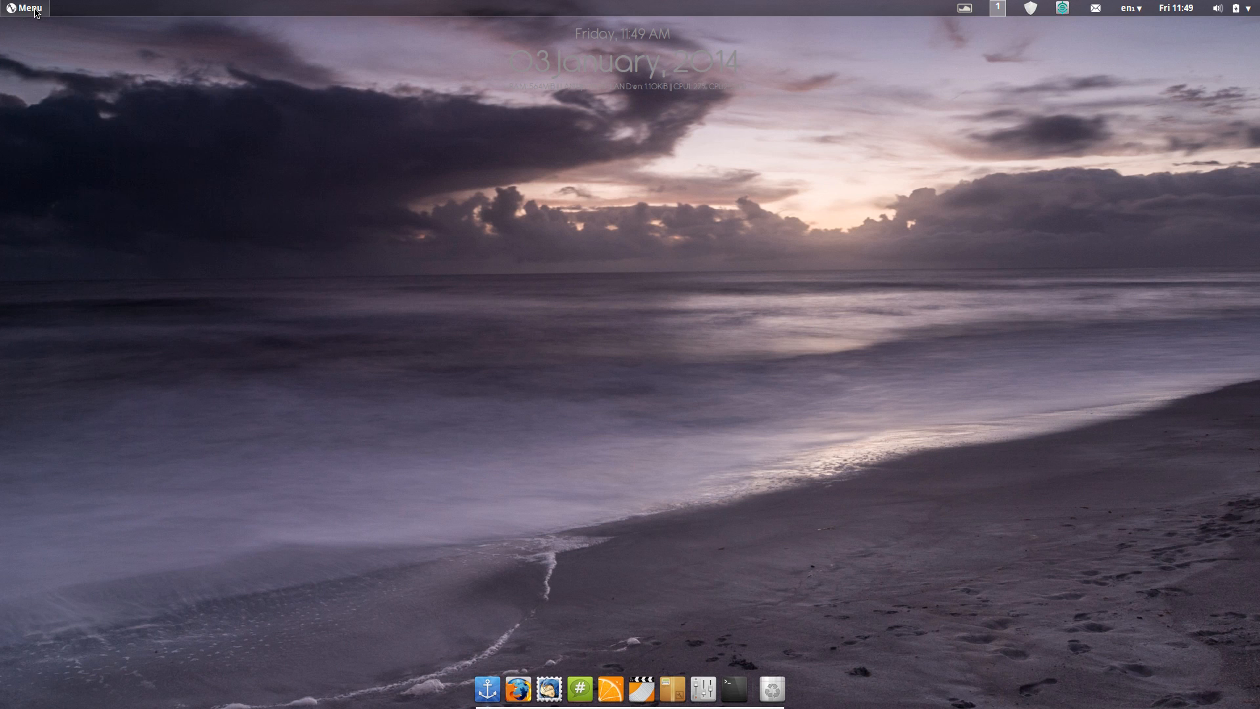
{"action": "double_click", "coordinate": [34, 13]}
{"action": "left_click", "coordinate": [35, 13]}
Step: Show the full grid of installed applications from the Activities overview
{"action": "left_click", "coordinate": [34, 13]}
{"action": "key", "text": "super"}
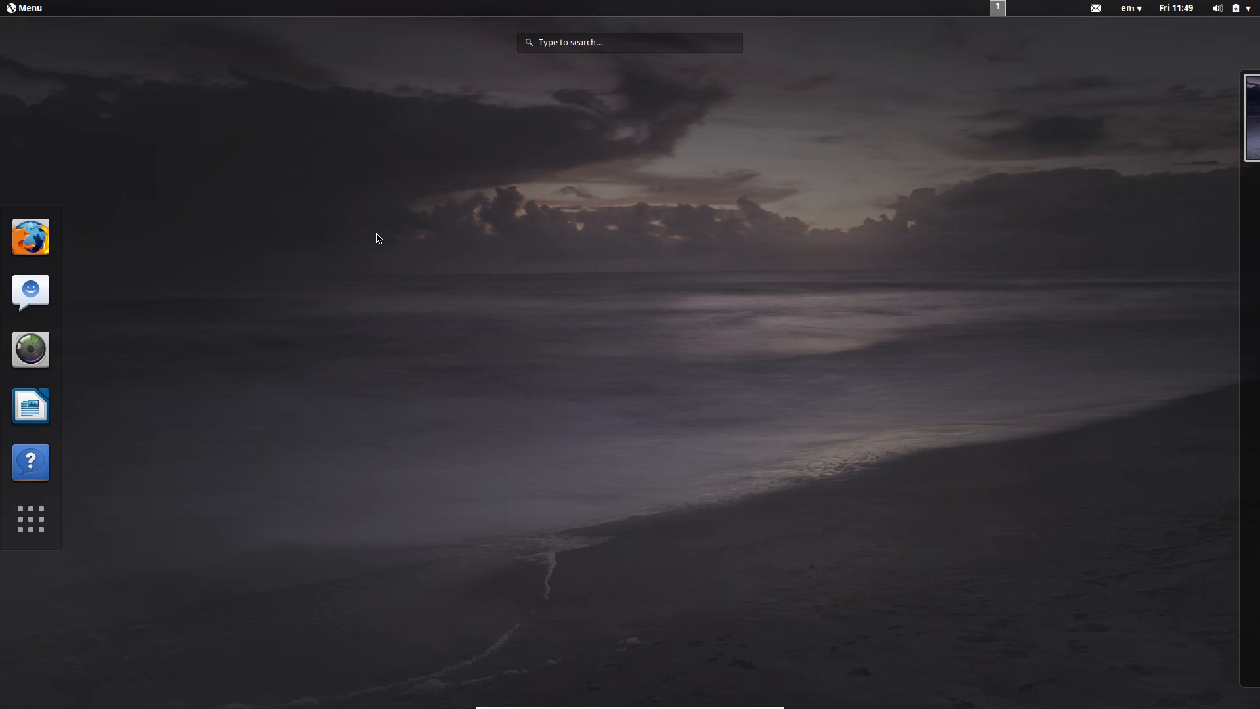
{"action": "left_click", "coordinate": [30, 519]}
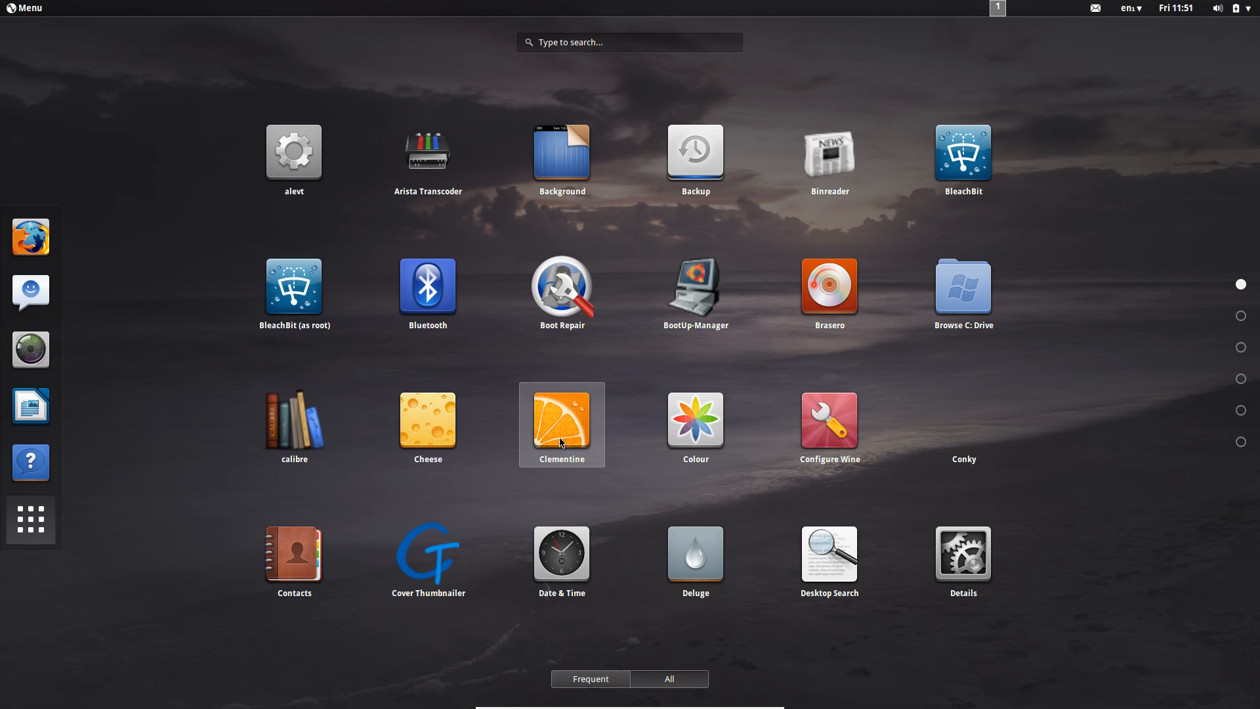
{"action": "scroll", "coordinate": [644, 430], "scroll_direction": "down", "scroll_amount": 2}
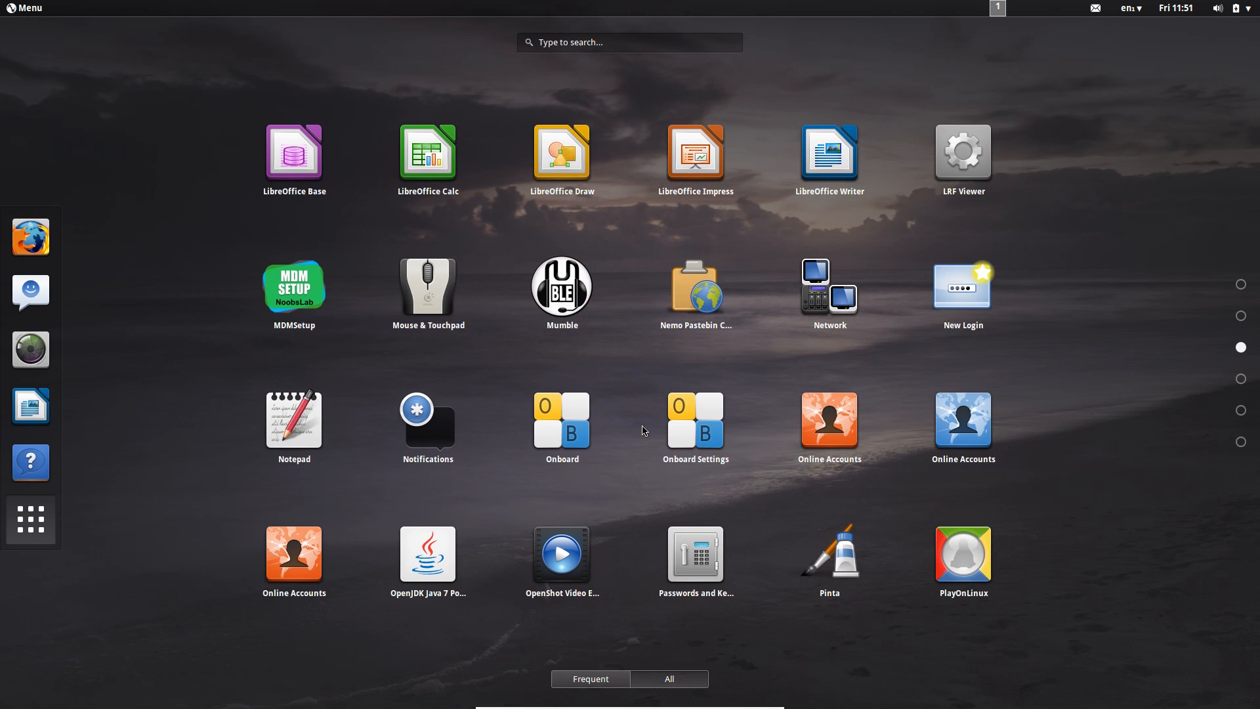
{"action": "scroll", "coordinate": [644, 431], "scroll_direction": "up", "scroll_amount": 1}
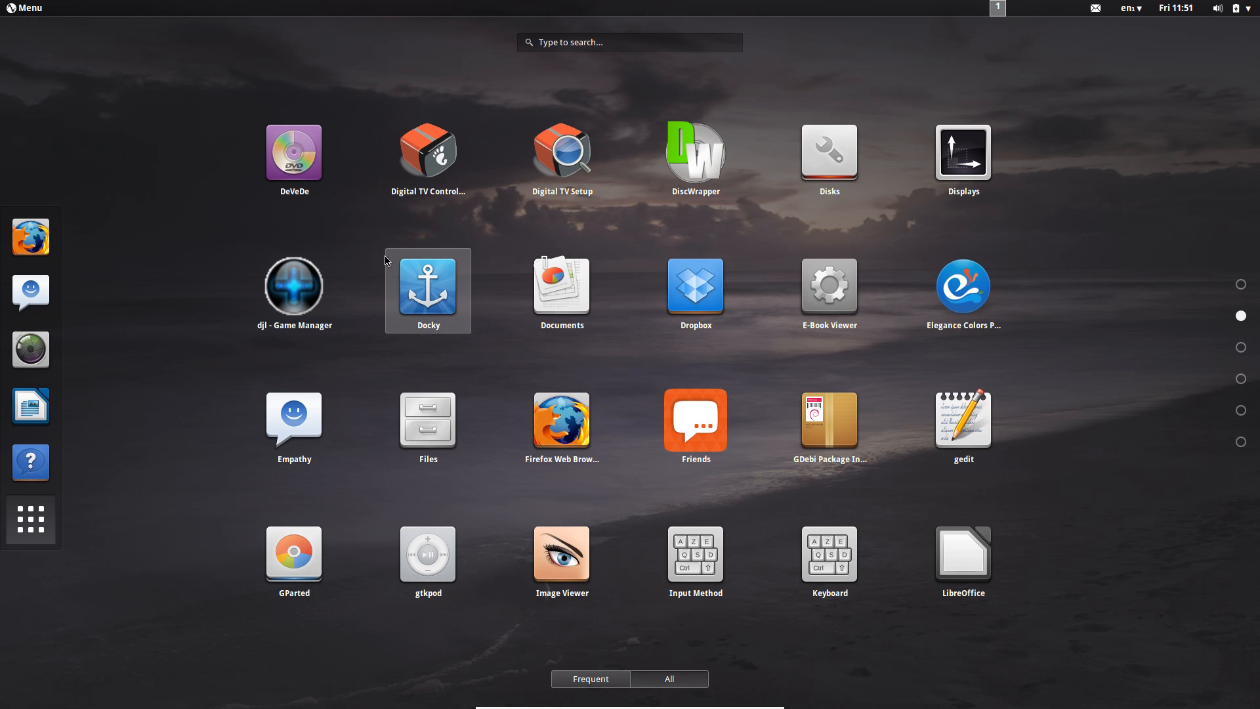
{"action": "scroll", "coordinate": [562, 452], "scroll_direction": "up", "scroll_amount": 1}
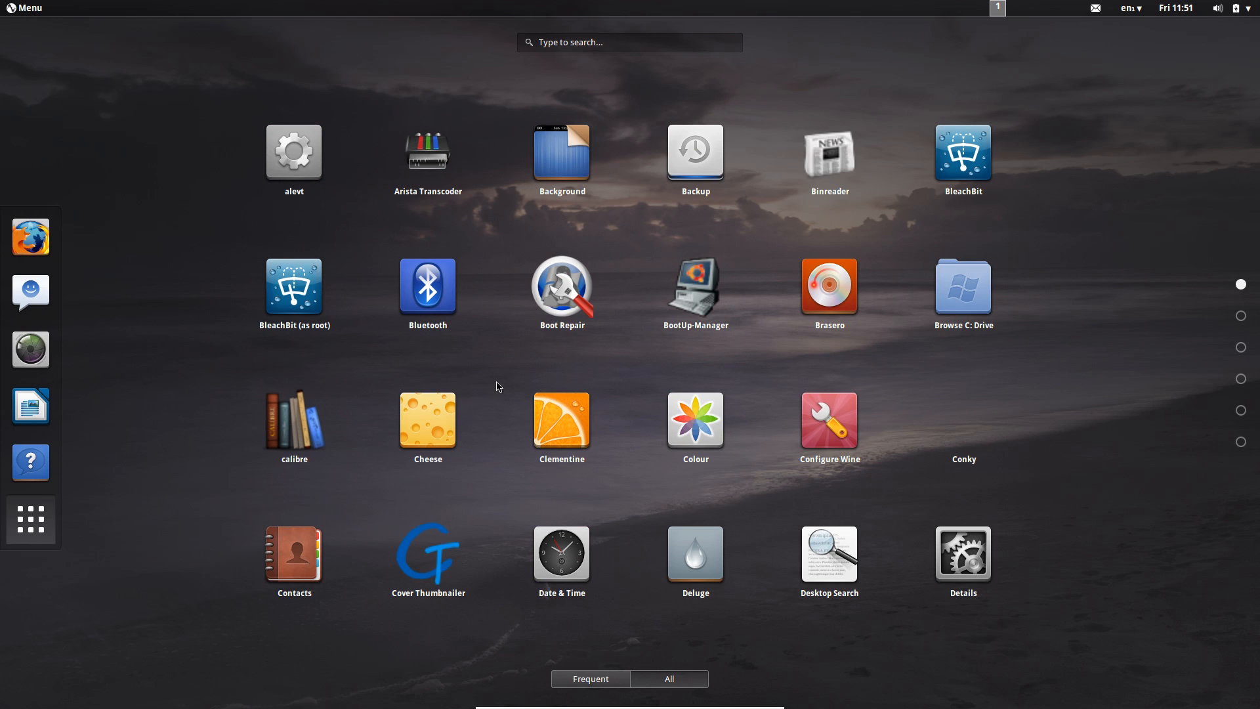
{"action": "scroll", "coordinate": [498, 387], "scroll_direction": "down", "scroll_amount": 1}
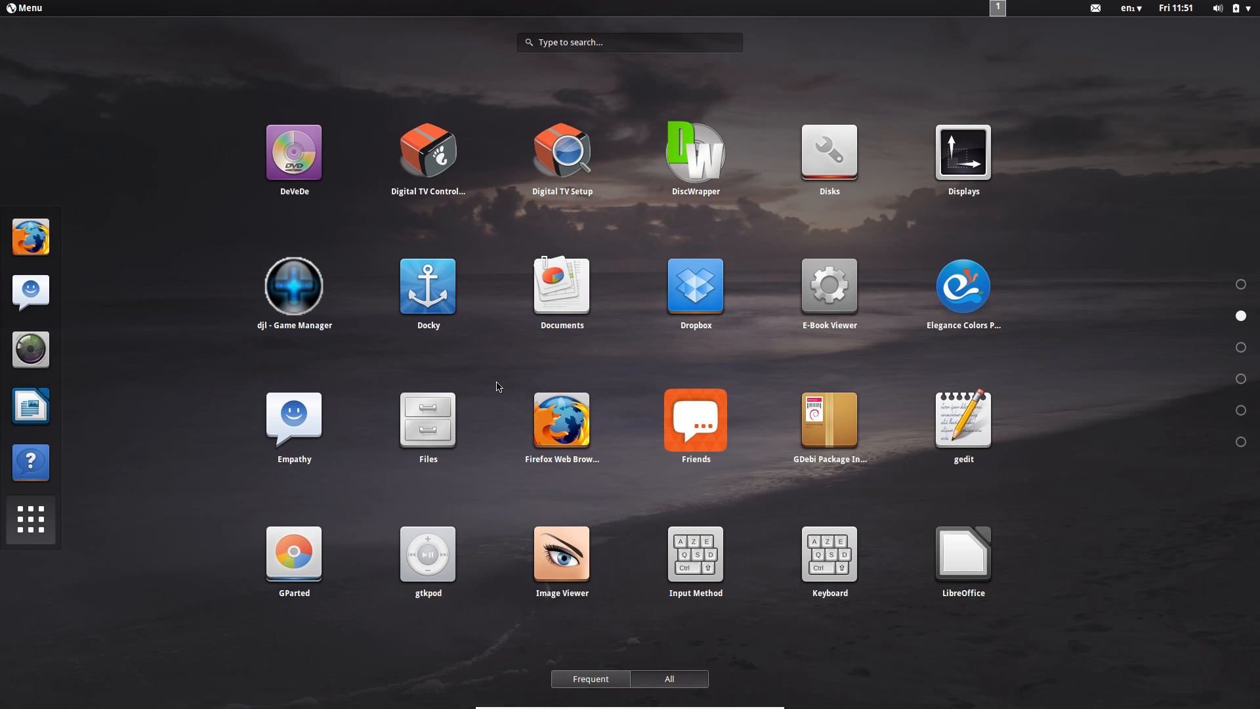
Step: Launch Files on the Home folder, drag its window toward the screen top, then return to the app grid
{"action": "left_click", "coordinate": [428, 424]}
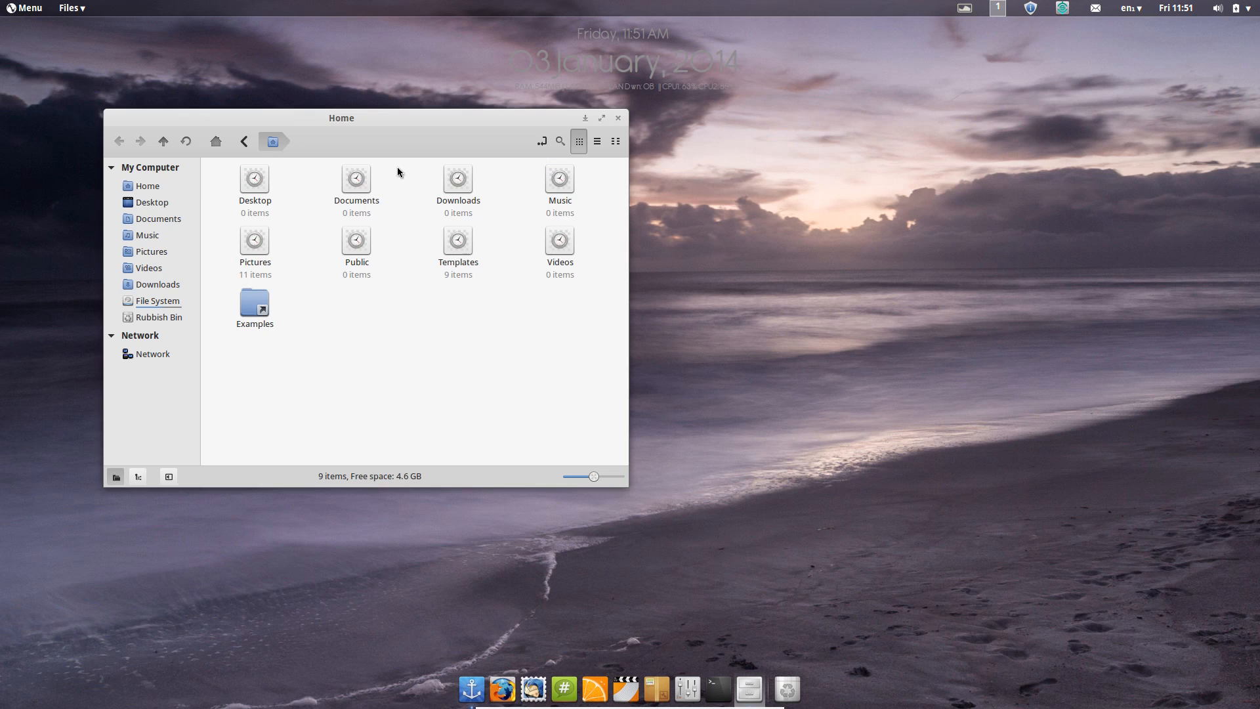
{"action": "mouse_move", "coordinate": [350, 118]}
{"action": "left_mouse_down"}
{"action": "mouse_move", "coordinate": [444, 181]}
{"action": "mouse_move", "coordinate": [480, 168]}
{"action": "left_mouse_up"}
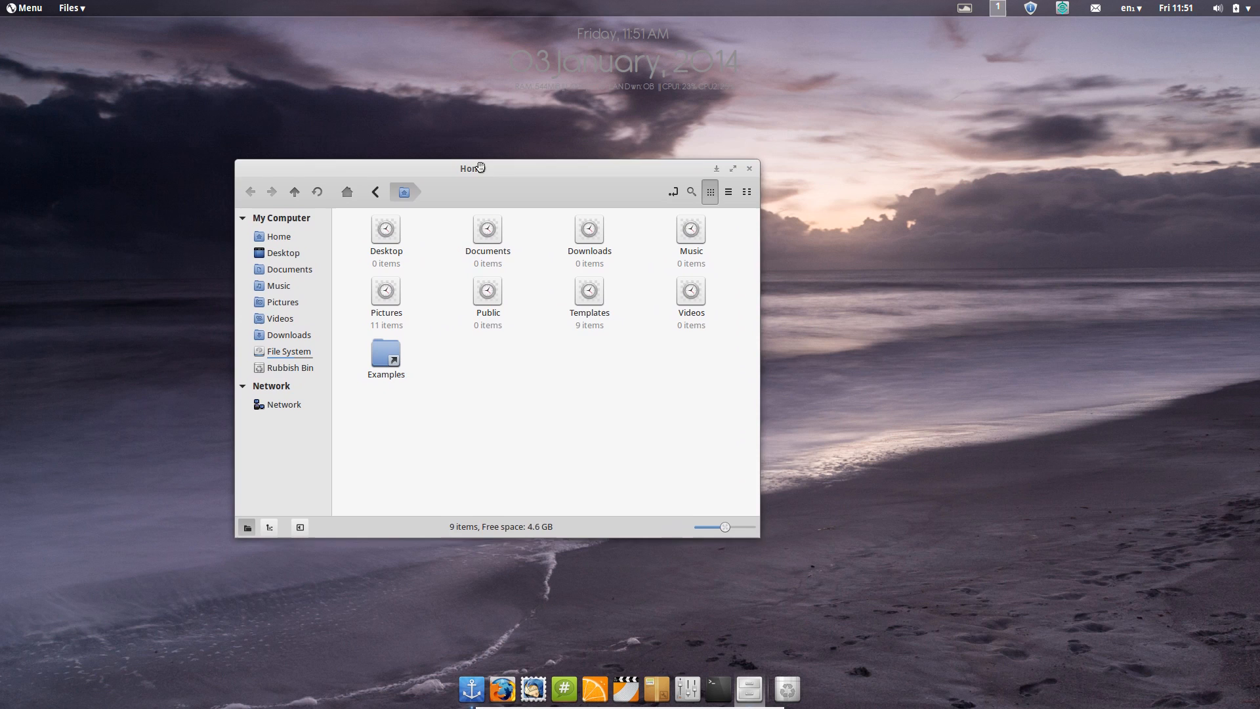
{"action": "left_click_drag", "start_coordinate": [481, 167], "coordinate": [491, 157]}
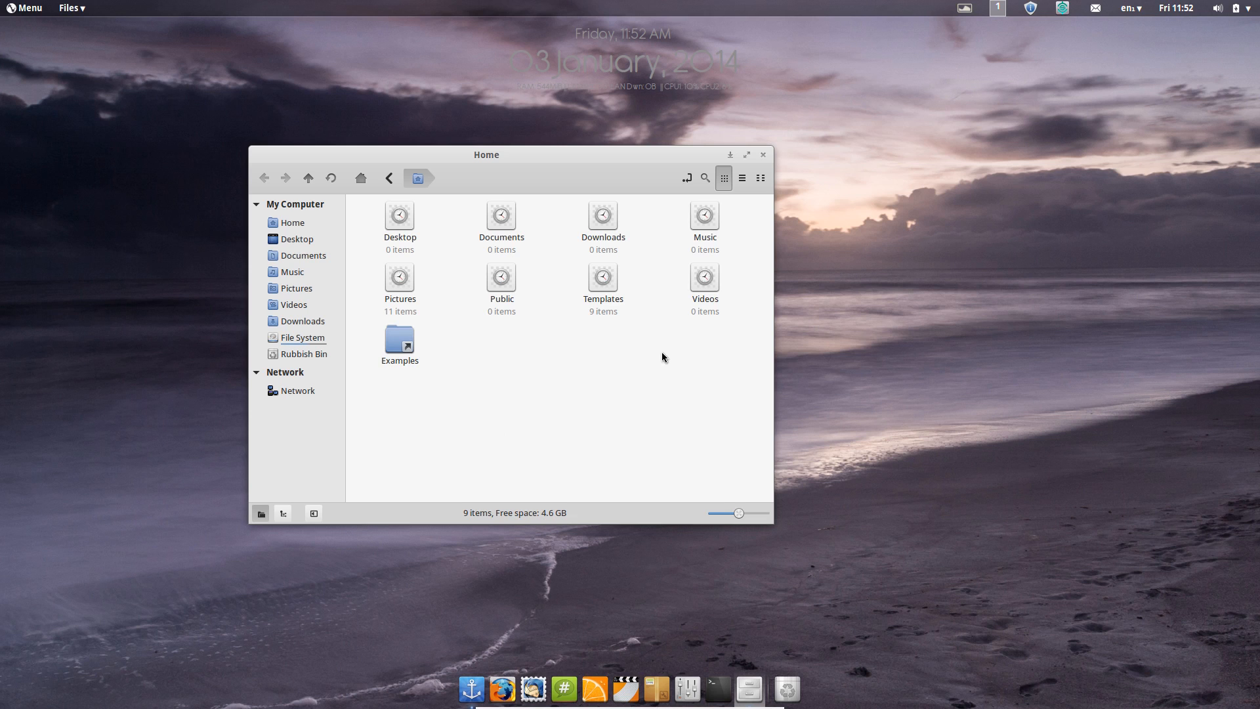
{"action": "mouse_move", "coordinate": [558, 153]}
{"action": "left_mouse_down"}
{"action": "mouse_move", "coordinate": [691, 137]}
{"action": "mouse_move", "coordinate": [676, 42]}
{"action": "left_mouse_up"}
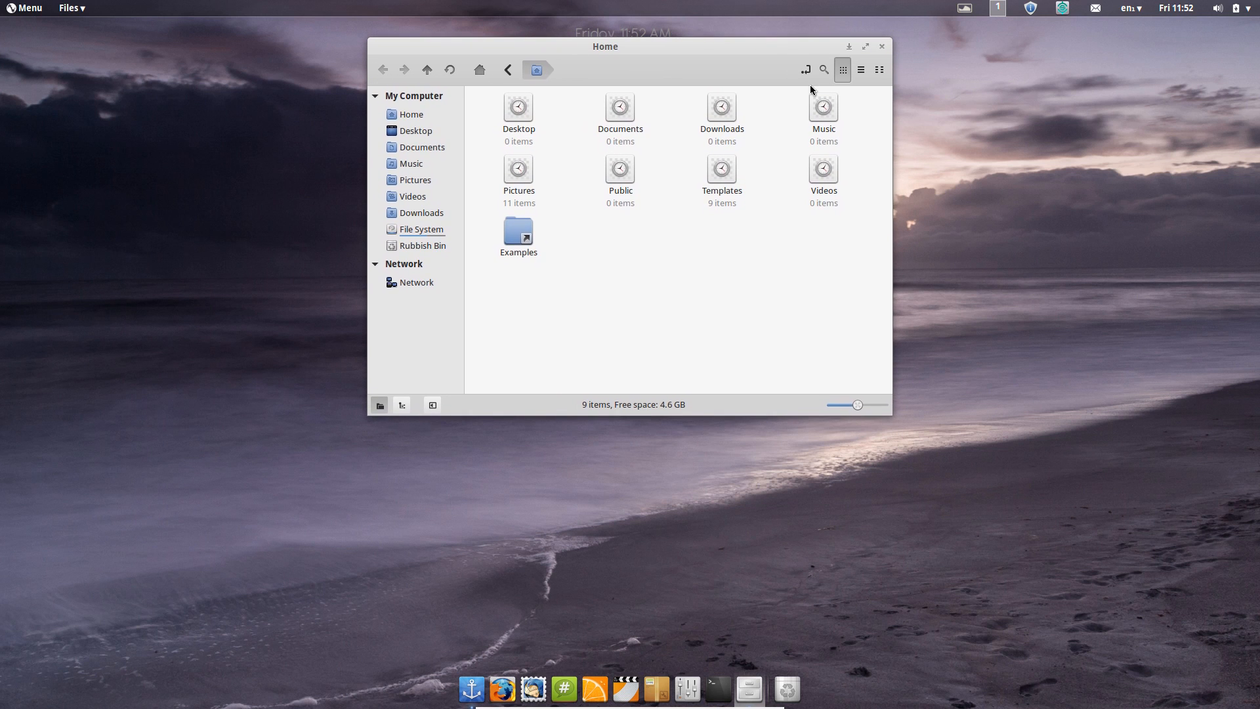
{"action": "key", "text": "super+space"}
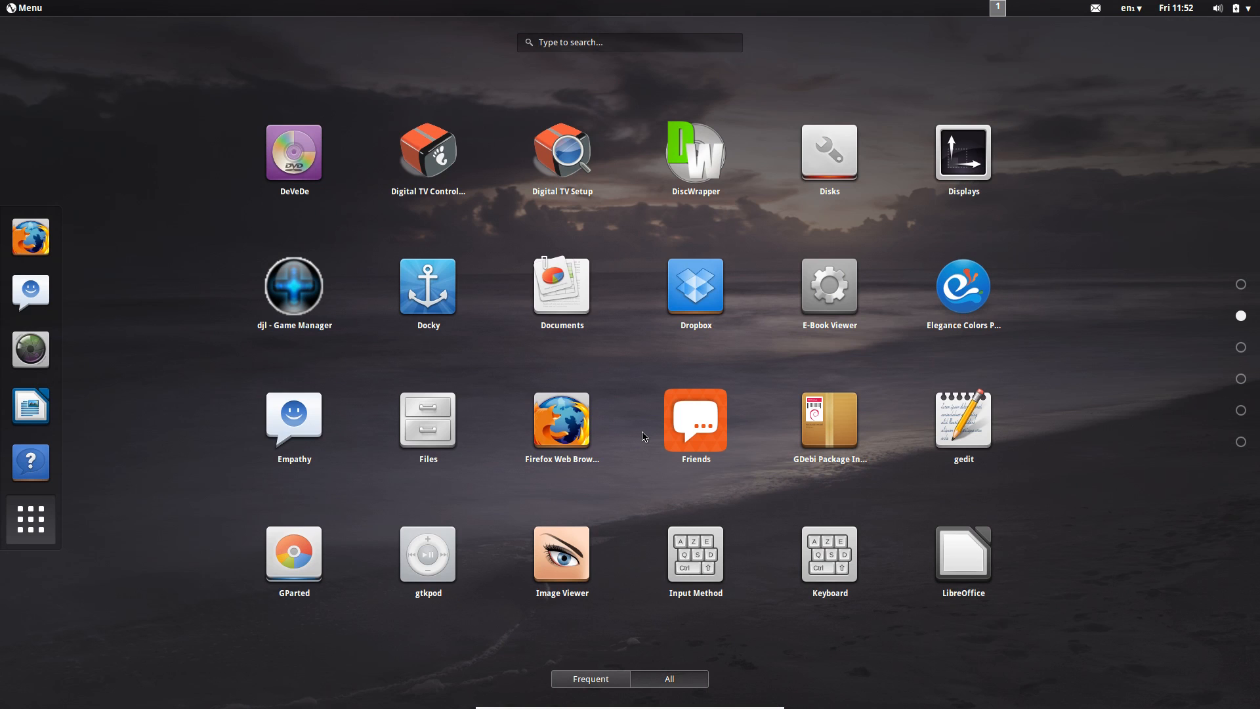
{"action": "scroll", "coordinate": [642, 434], "scroll_direction": "down", "scroll_amount": 1}
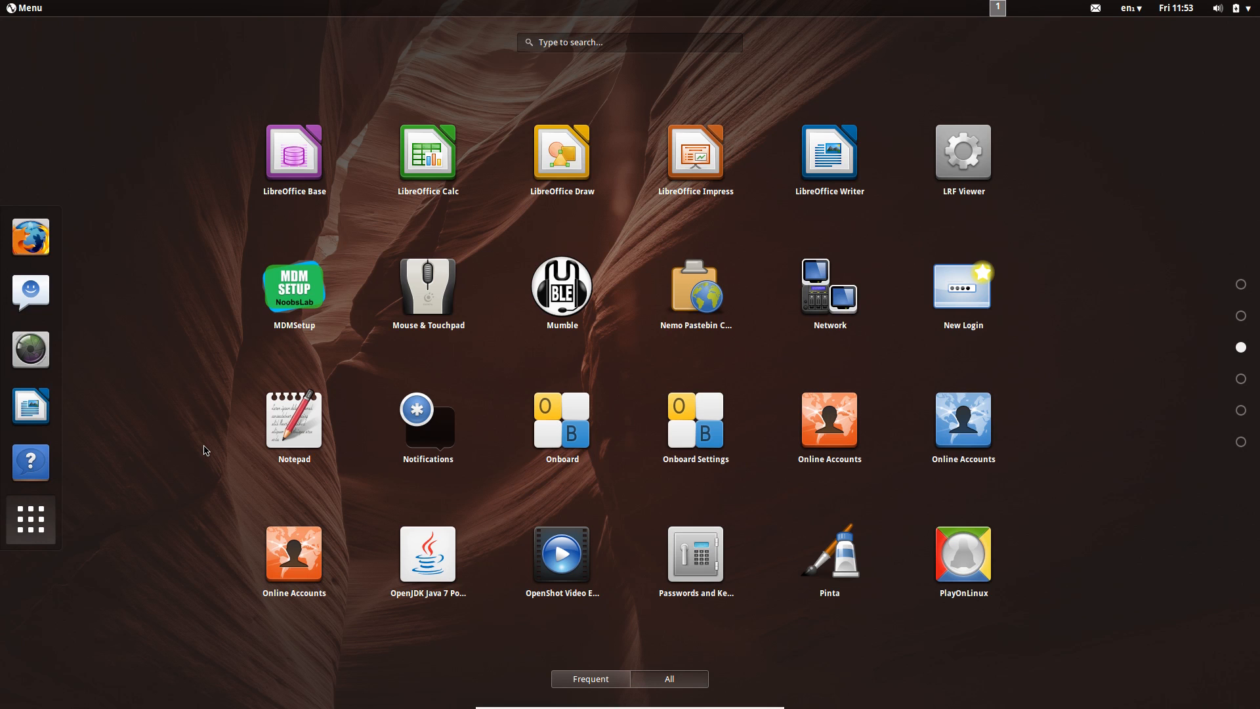
{"action": "scroll", "coordinate": [205, 451], "scroll_direction": "down", "scroll_amount": 1}
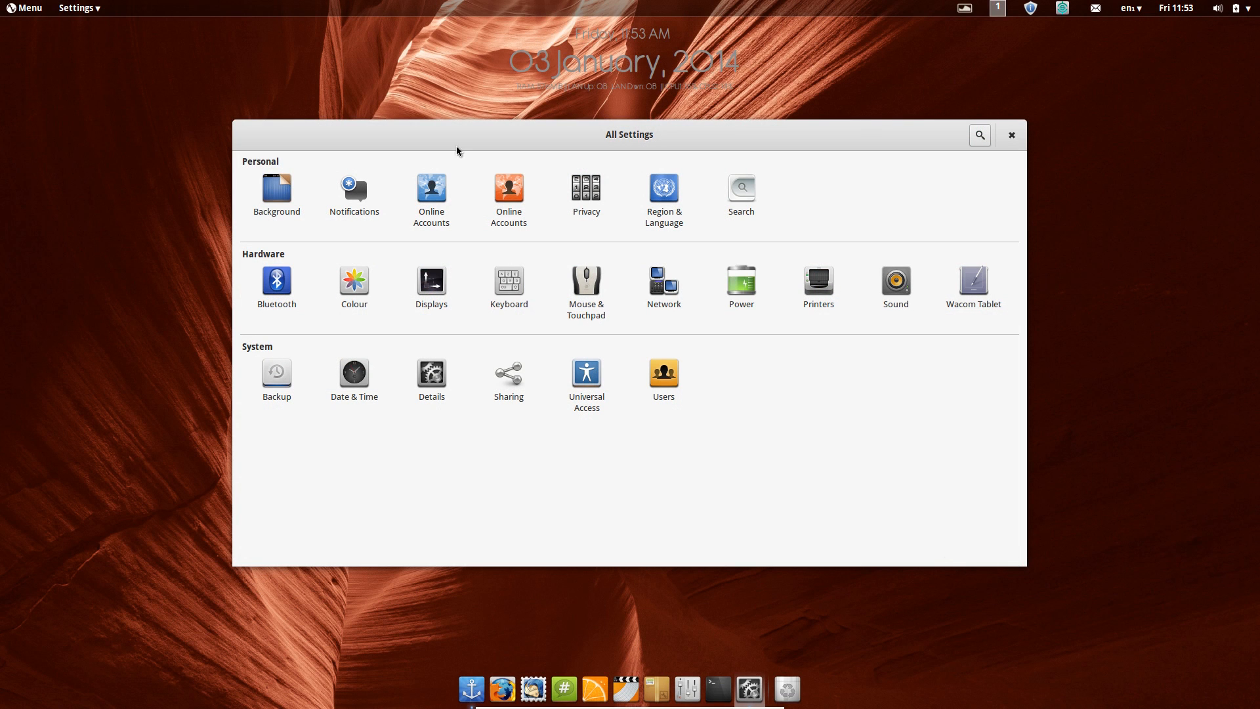
Step: Reposition Settings, return to All Settings, toggle its search, then bring back the app grid
{"action": "left_click_drag", "start_coordinate": [237, 128], "coordinate": [291, 115]}
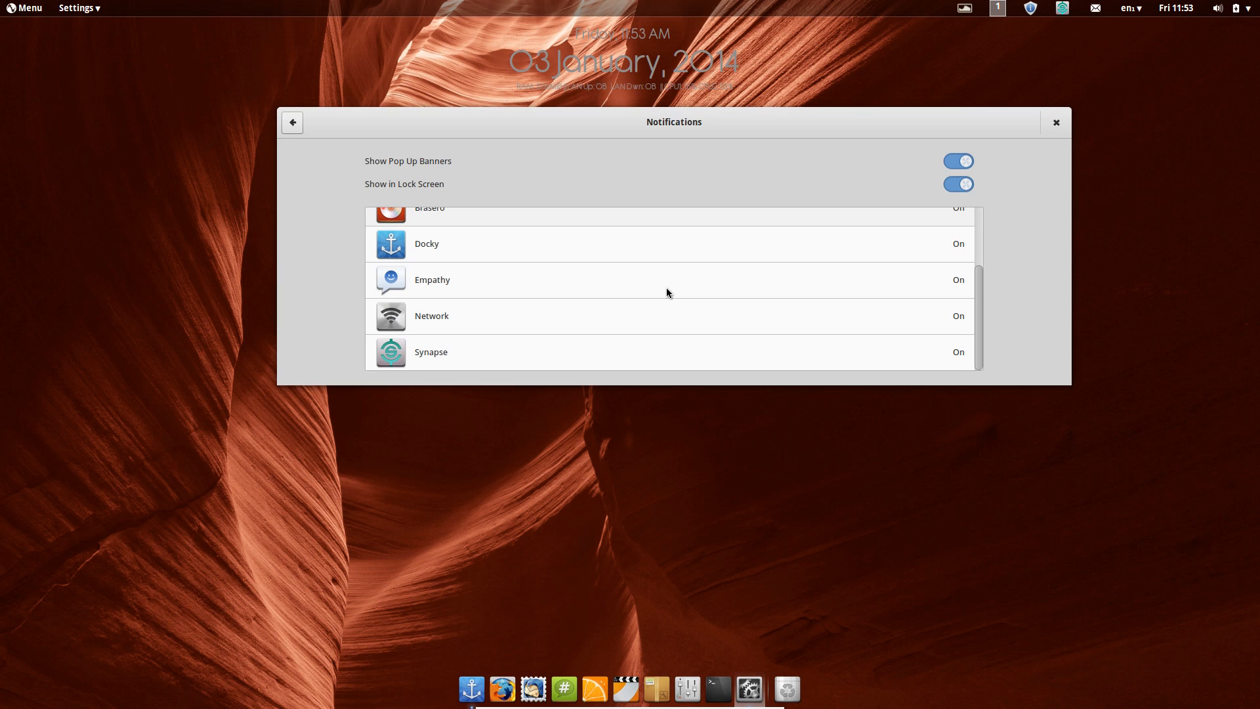
{"action": "scroll", "coordinate": [667, 287], "scroll_direction": "up", "scroll_amount": 3}
{"action": "left_click", "coordinate": [293, 123]}
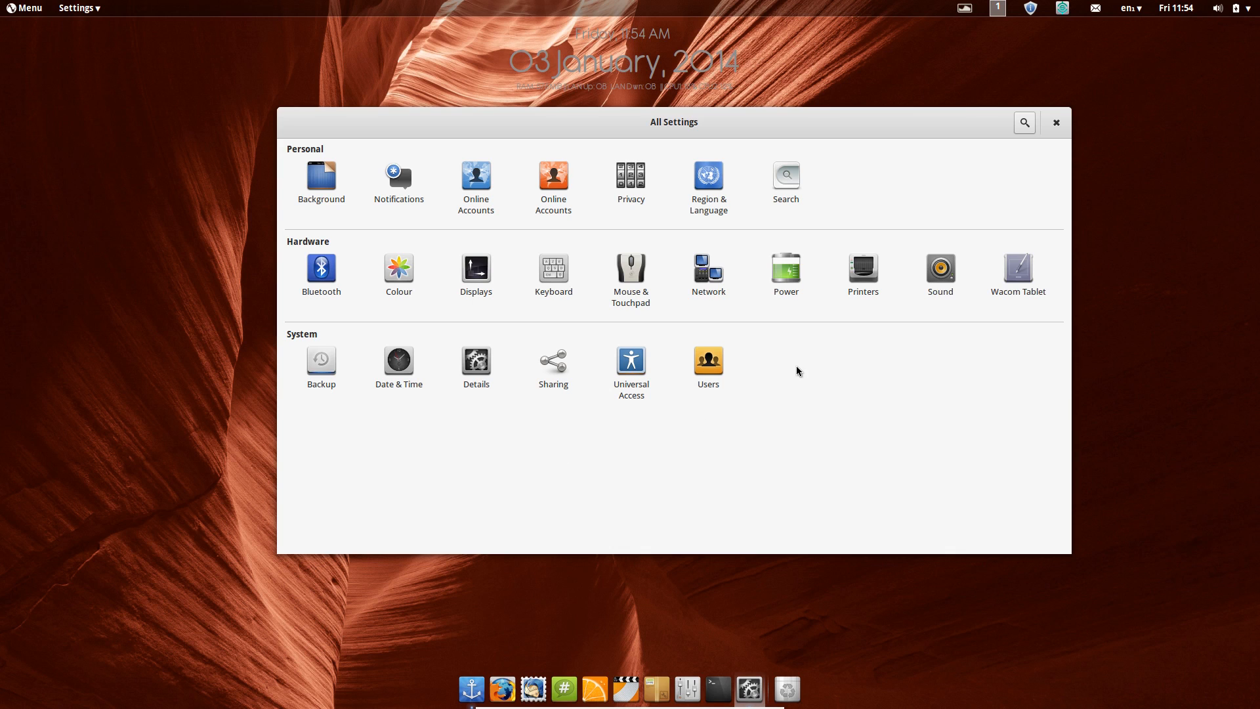
{"action": "left_click", "coordinate": [1026, 123]}
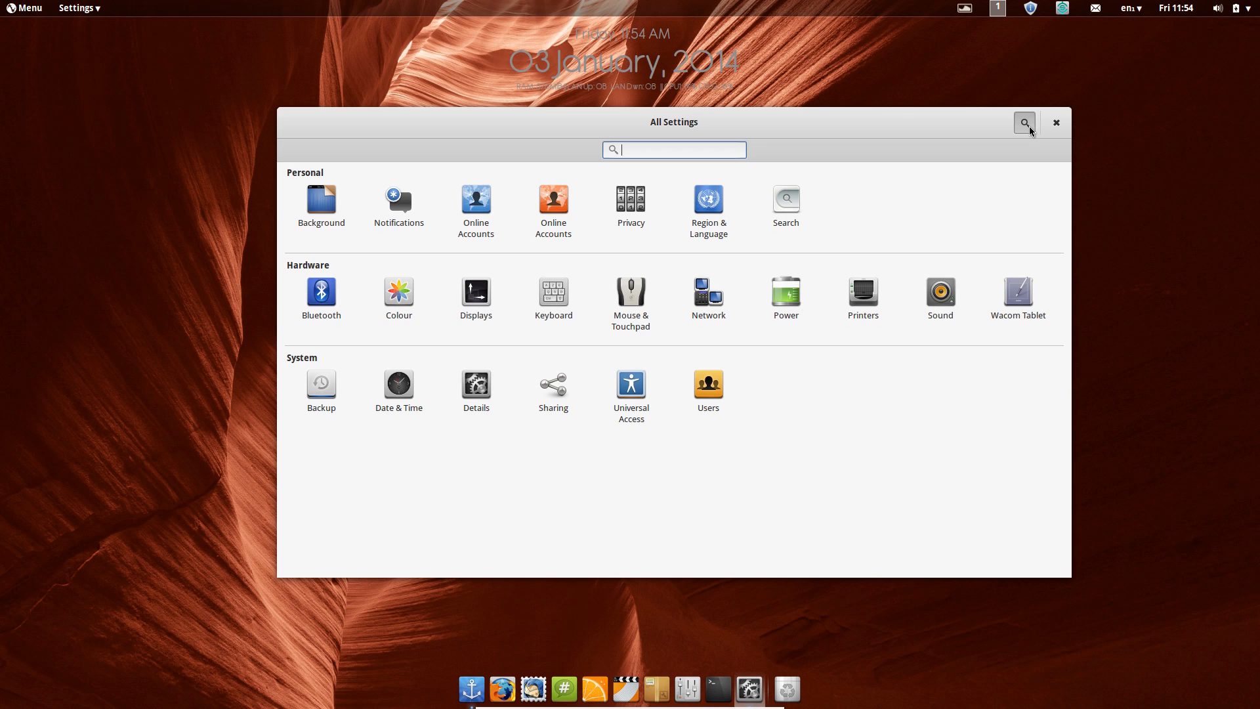
{"action": "left_click", "coordinate": [1025, 122]}
{"action": "key", "text": "super"}
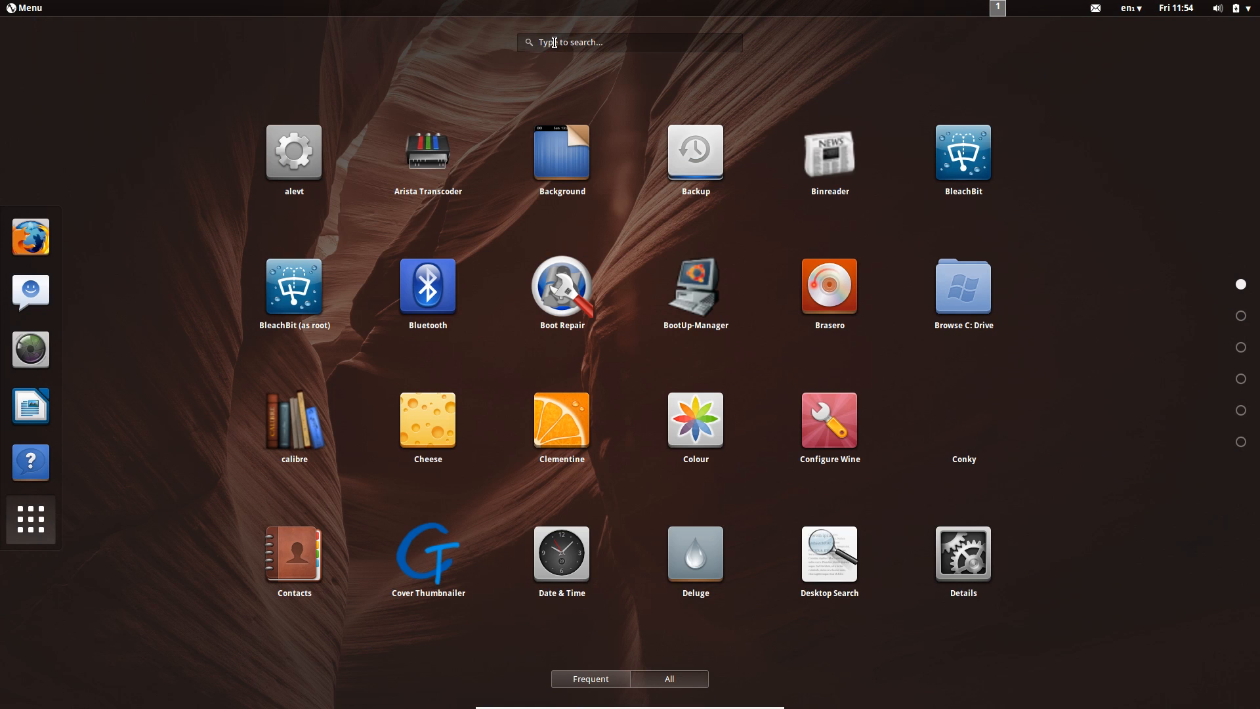
Step: Search the app grid for a terminal, then dismiss the launcher back to the plain desktop
{"action": "left_click", "coordinate": [554, 42]}
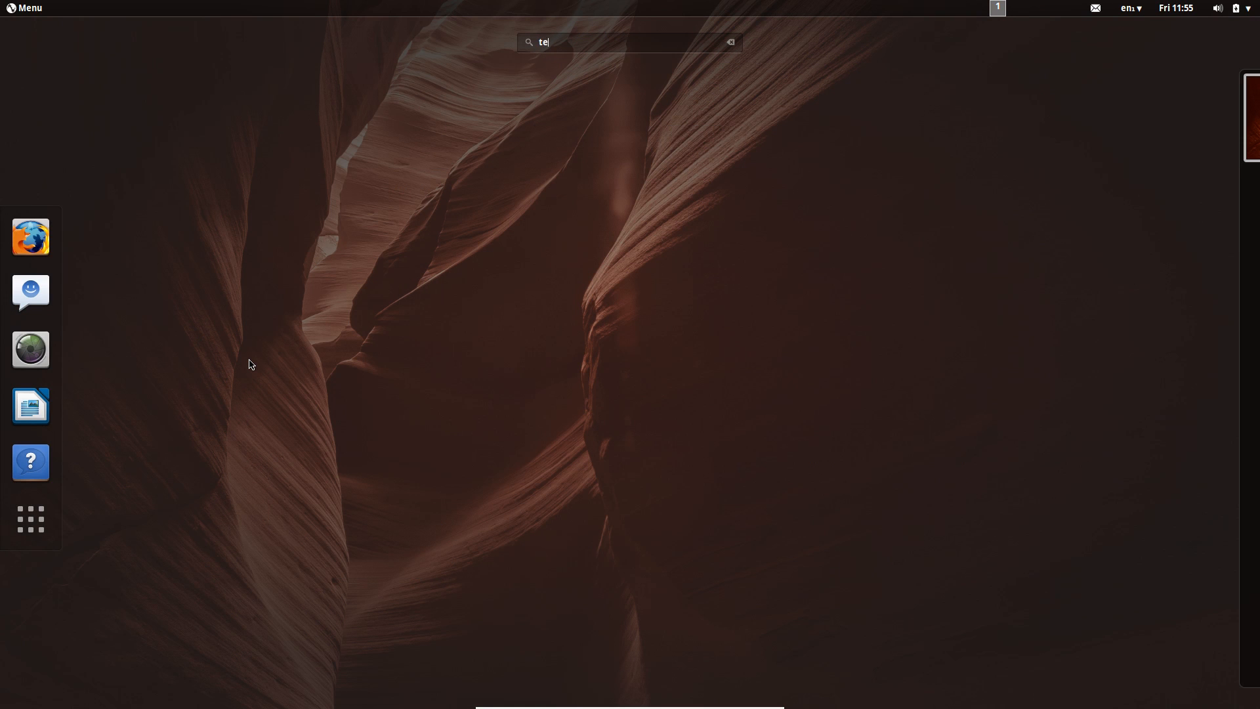
{"action": "type", "text": "term"}
{"action": "key", "text": "BackSpace"}
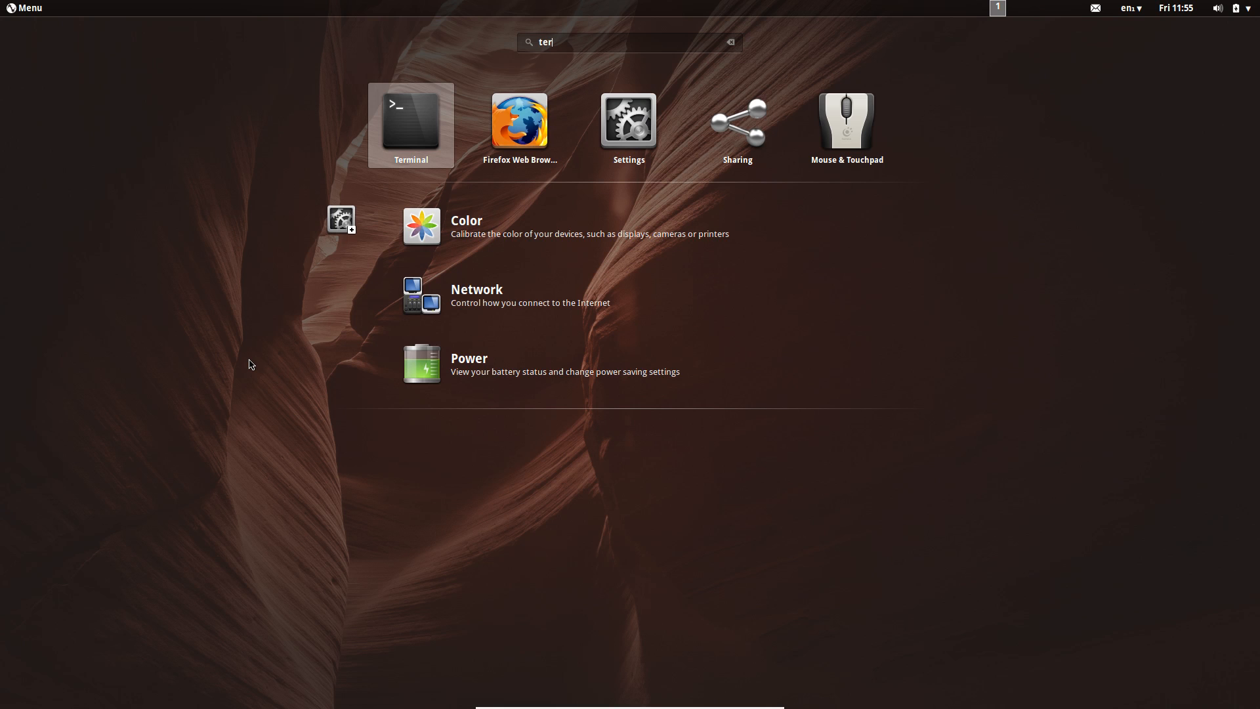
{"action": "key", "text": "Escape"}
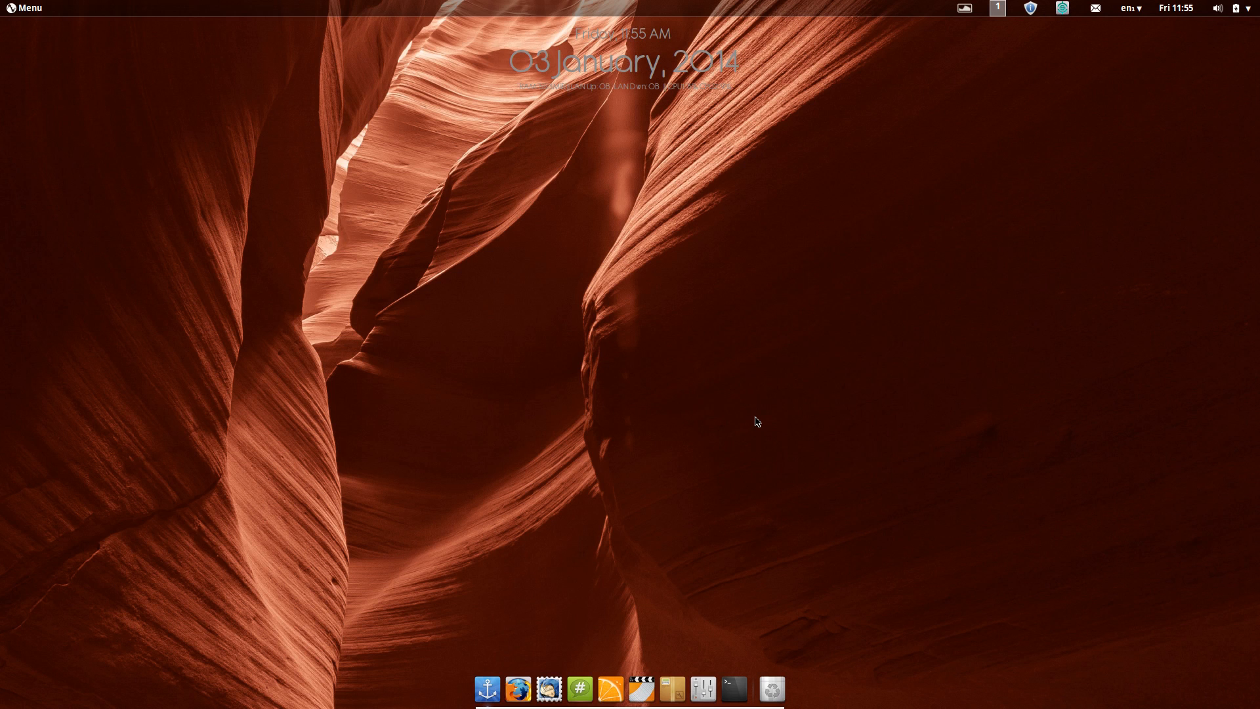
Step: Summon and dismiss Synapse, show all applications, then open the categorized Menu
{"action": "key", "text": "ctrl+space"}
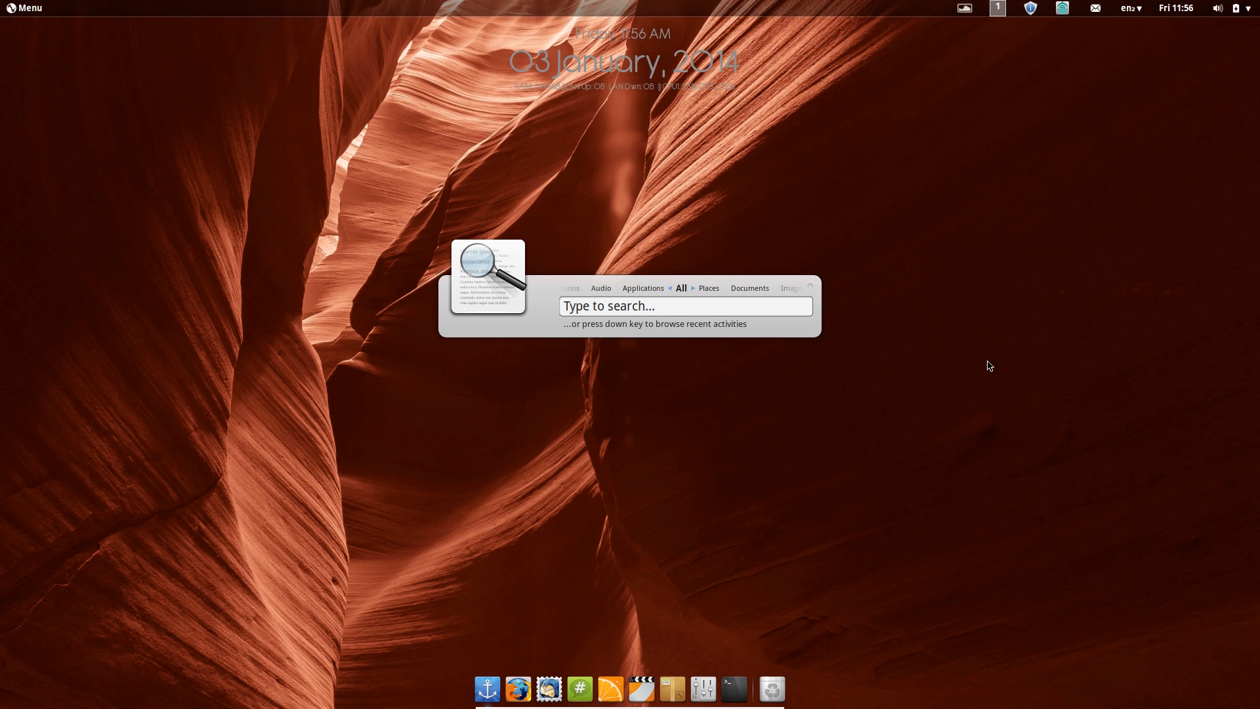
{"action": "type", "text": "libre"}
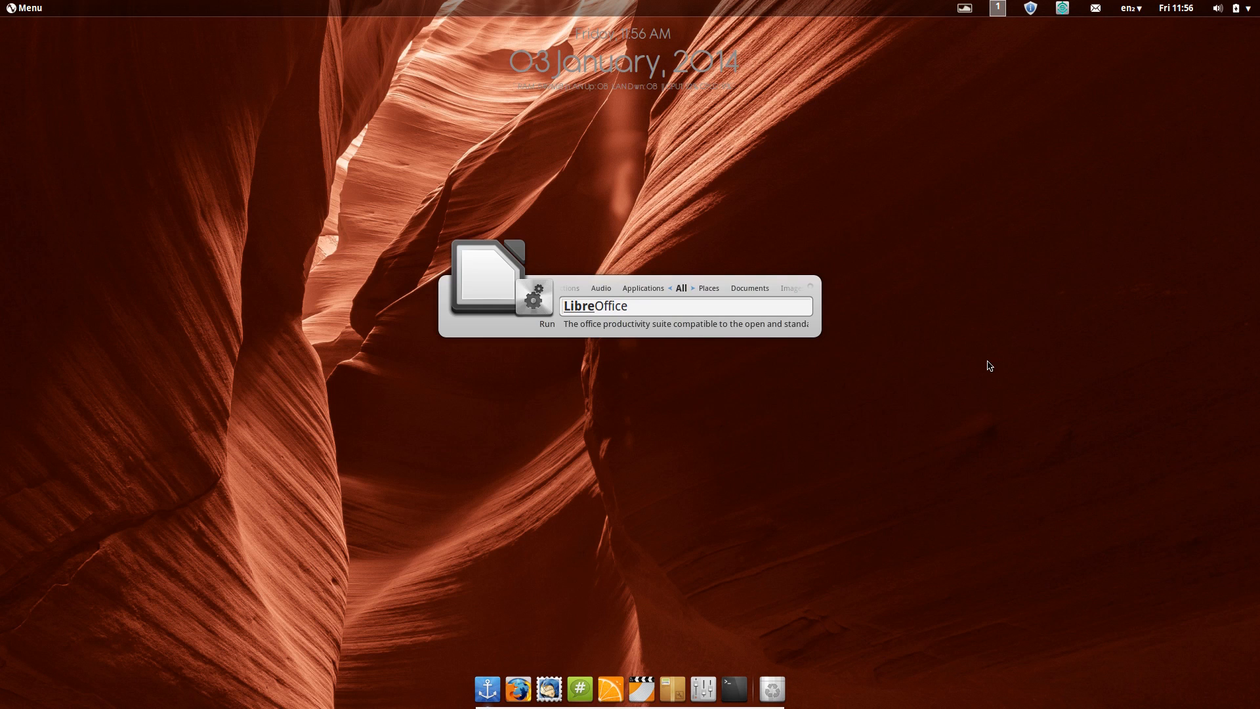
{"action": "key", "text": "Return"}
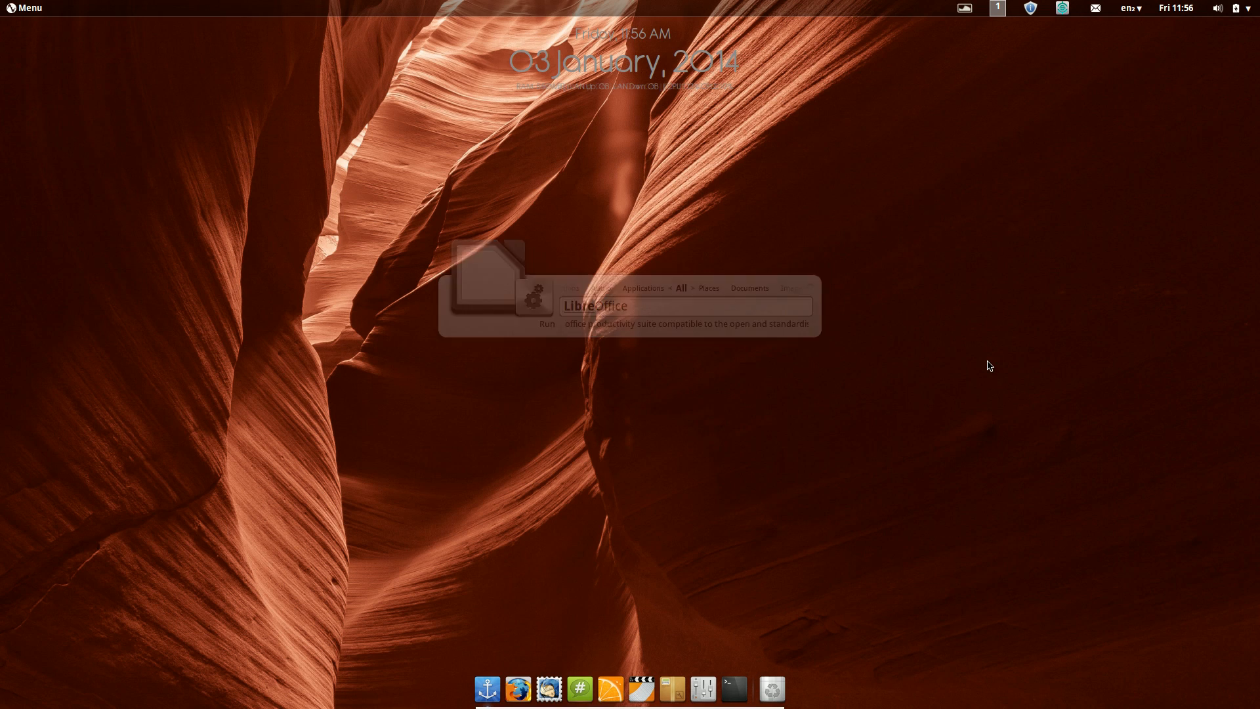
{"action": "key", "text": "super"}
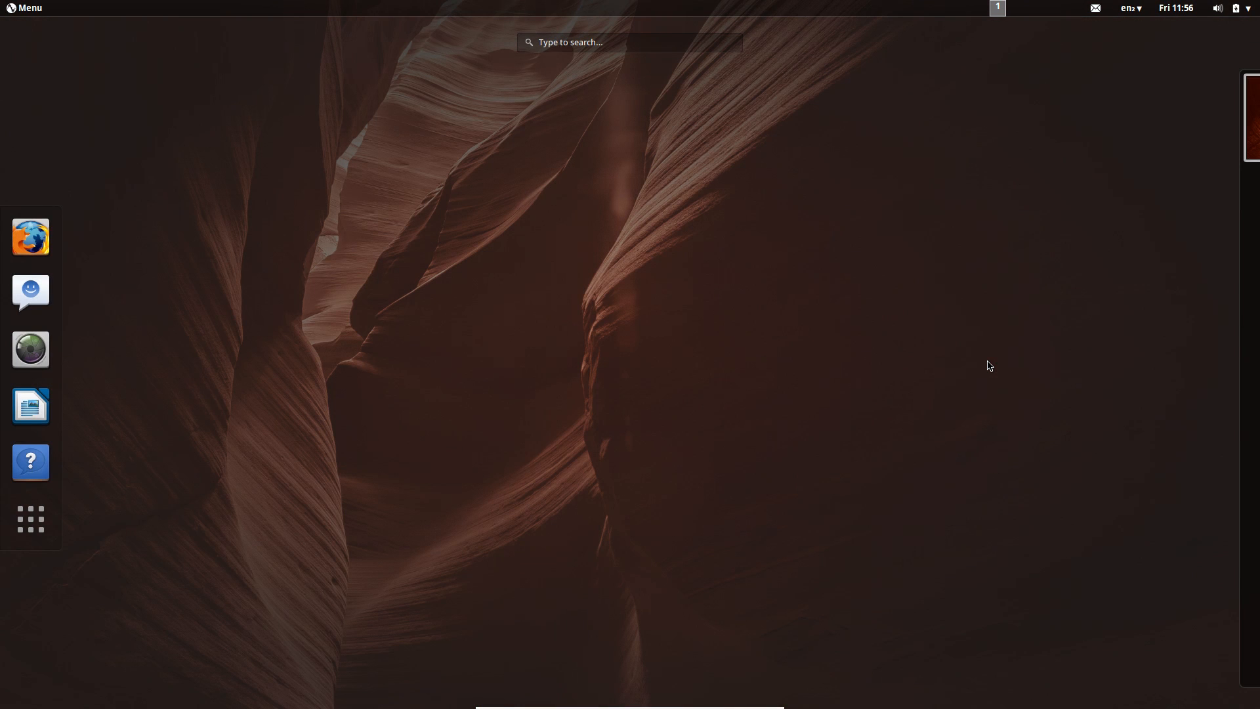
{"action": "left_click", "coordinate": [31, 520]}
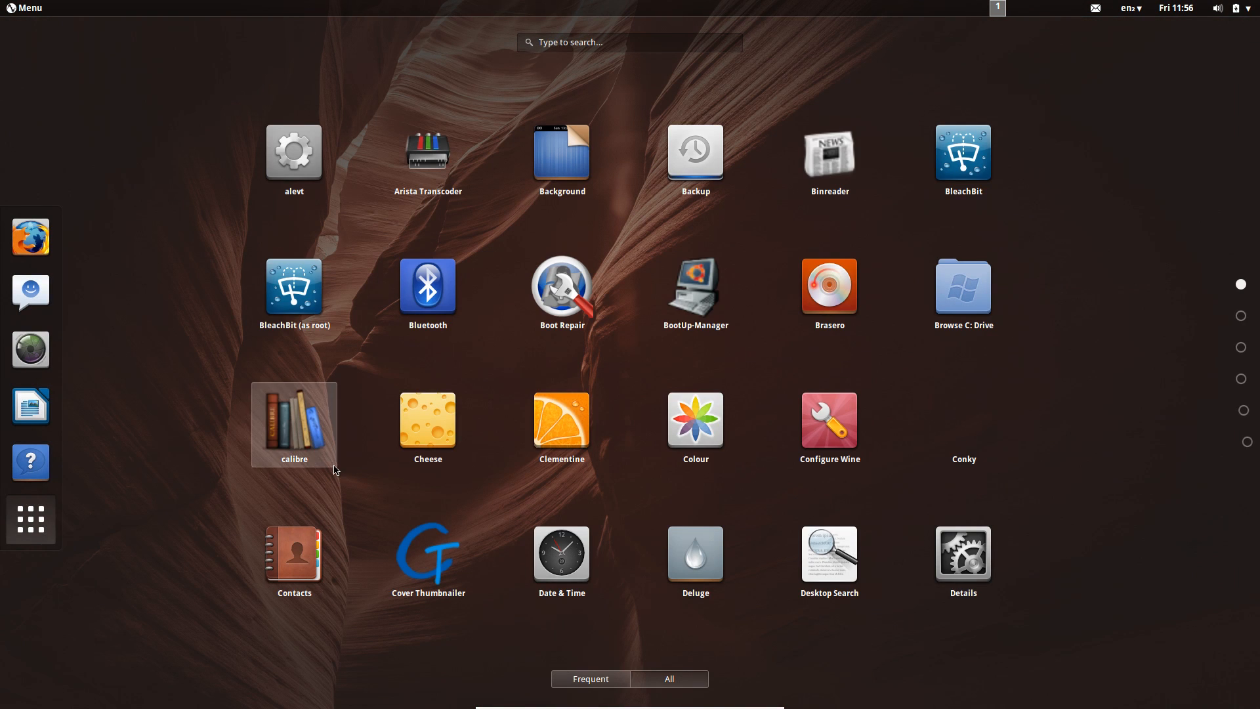
{"action": "left_click", "coordinate": [38, 18]}
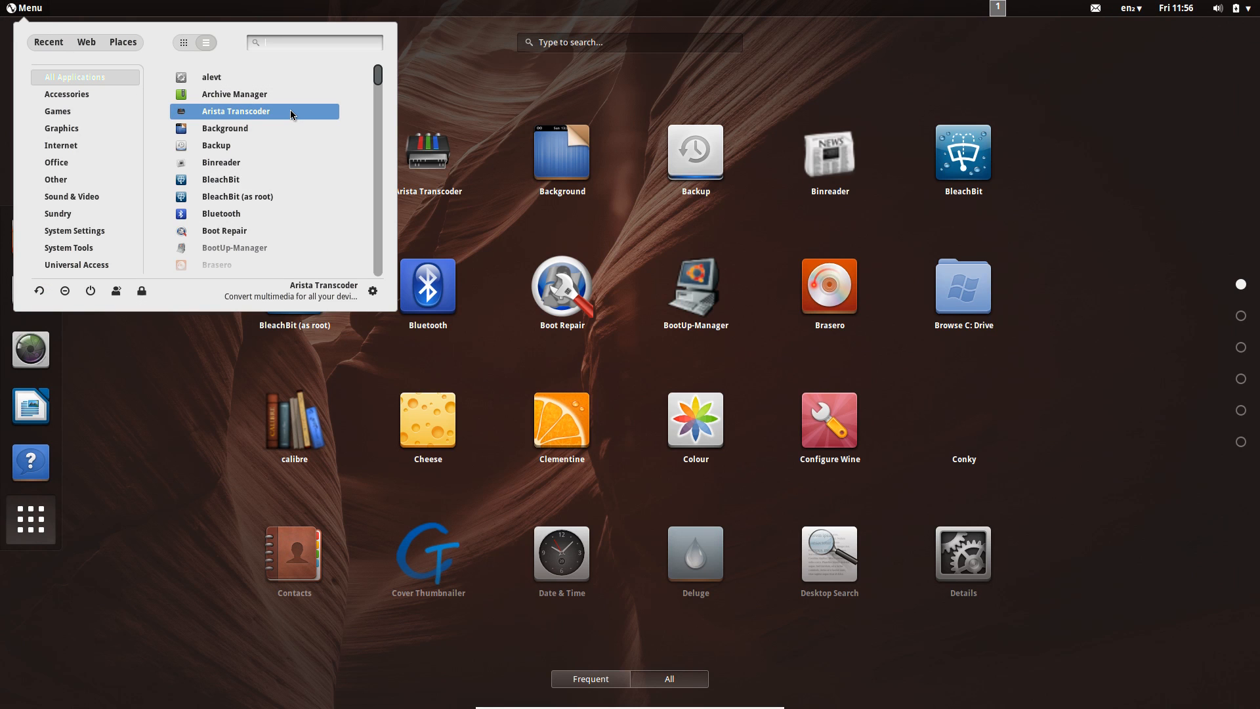
{"action": "scroll", "coordinate": [291, 115], "scroll_direction": "down", "scroll_amount": 3}
{"action": "scroll", "coordinate": [291, 116], "scroll_direction": "down", "scroll_amount": 5}
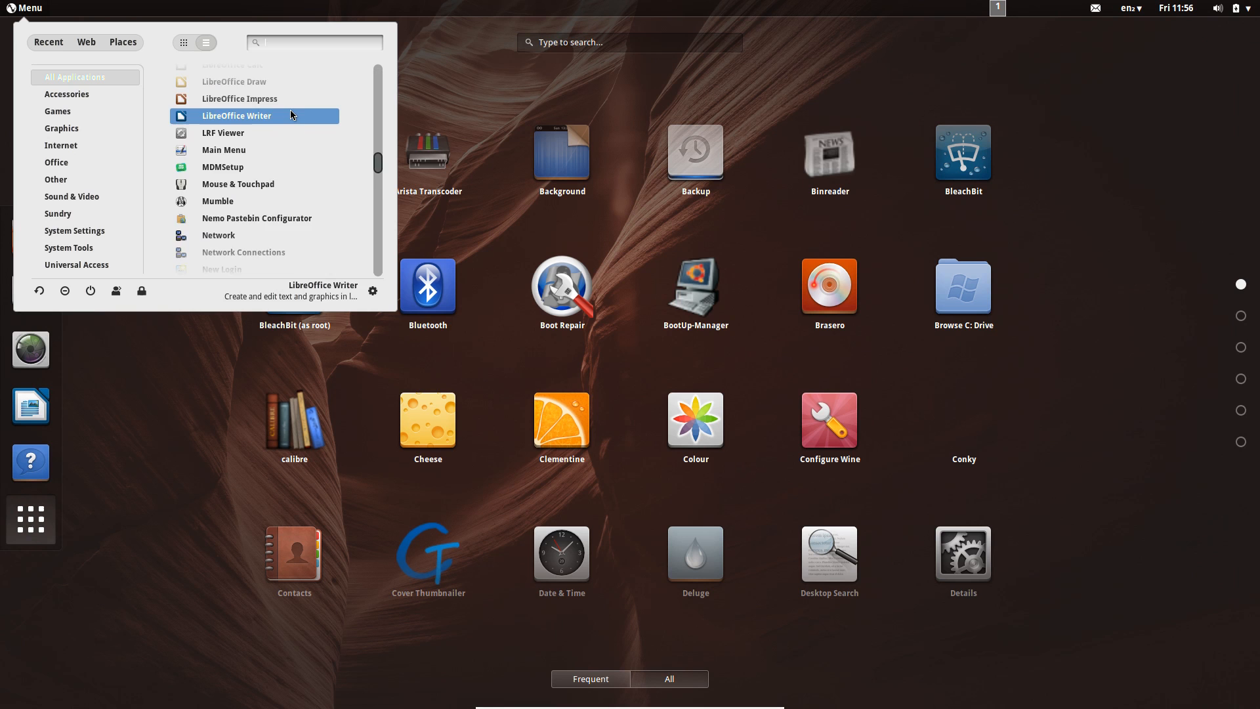
{"action": "scroll", "coordinate": [290, 115], "scroll_direction": "down", "scroll_amount": 5}
{"action": "scroll", "coordinate": [291, 116], "scroll_direction": "down", "scroll_amount": 5}
{"action": "scroll", "coordinate": [290, 115], "scroll_direction": "down", "scroll_amount": 5}
{"action": "scroll", "coordinate": [291, 113], "scroll_direction": "down", "scroll_amount": 2}
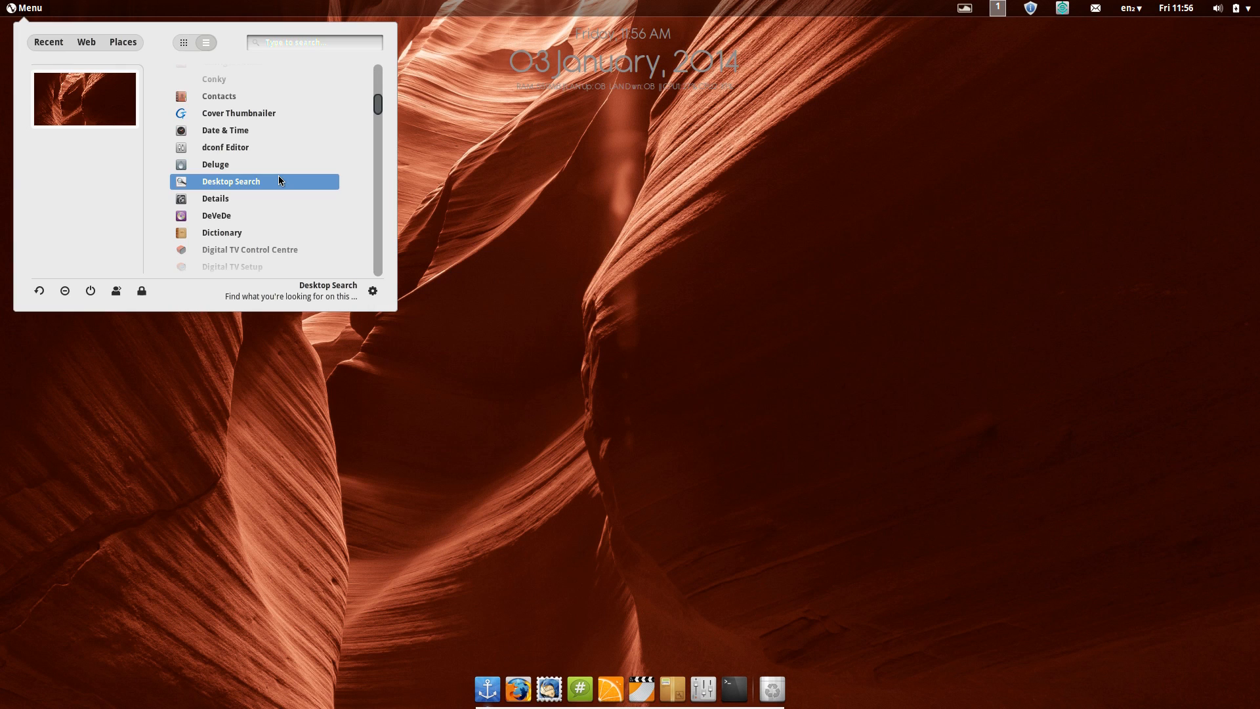
{"action": "scroll", "coordinate": [278, 175], "scroll_direction": "down", "scroll_amount": 4}
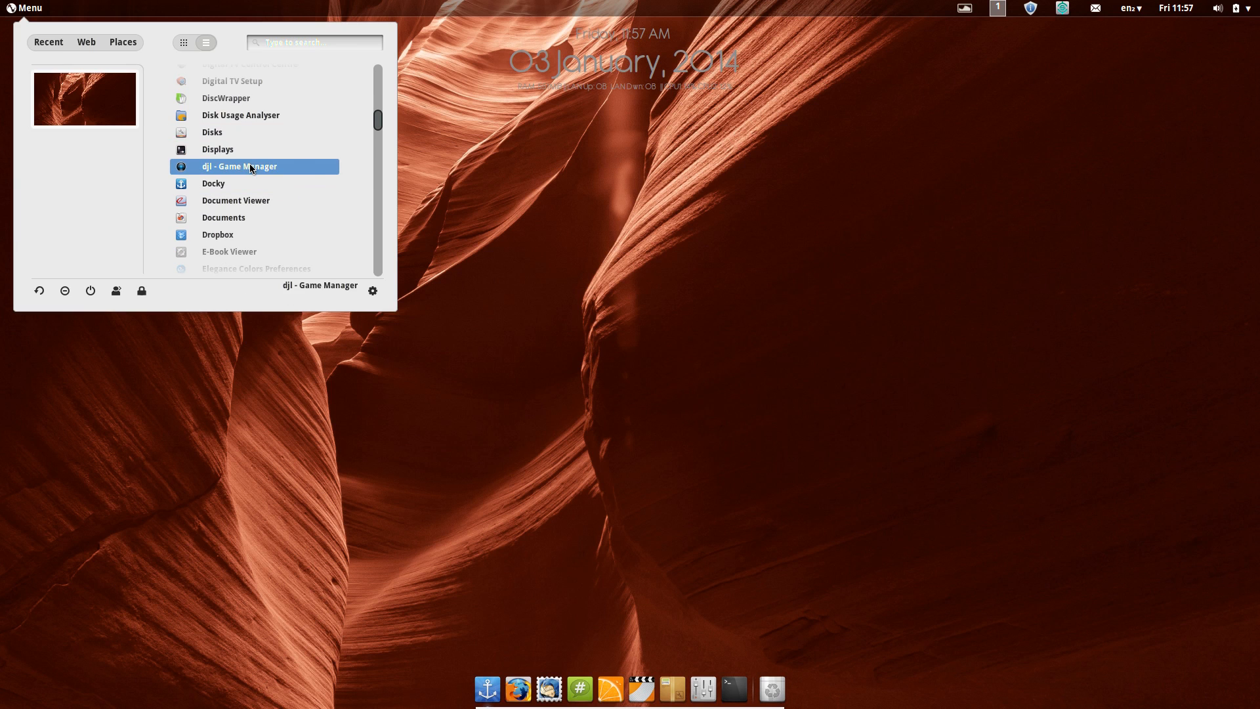
{"action": "scroll", "coordinate": [249, 163], "scroll_direction": "down", "scroll_amount": 5}
{"action": "scroll", "coordinate": [249, 164], "scroll_direction": "down", "scroll_amount": 5}
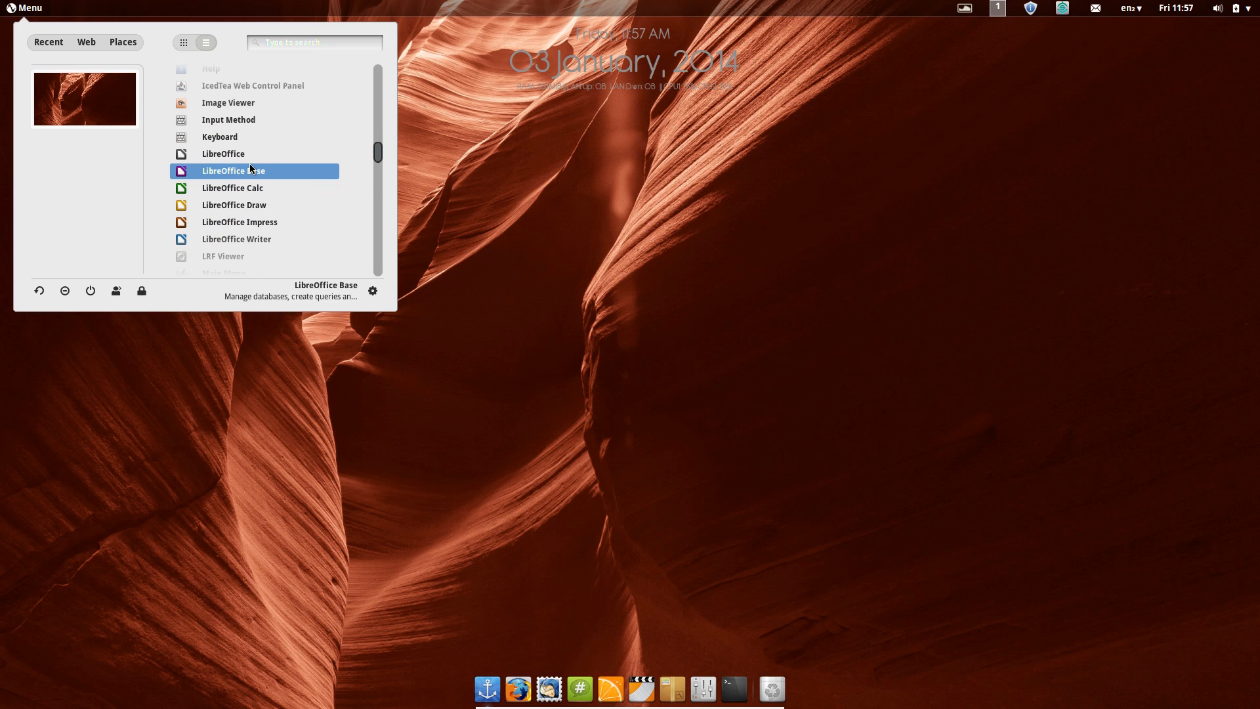
{"action": "scroll", "coordinate": [250, 164], "scroll_direction": "down", "scroll_amount": 3}
{"action": "scroll", "coordinate": [250, 164], "scroll_direction": "down", "scroll_amount": 3}
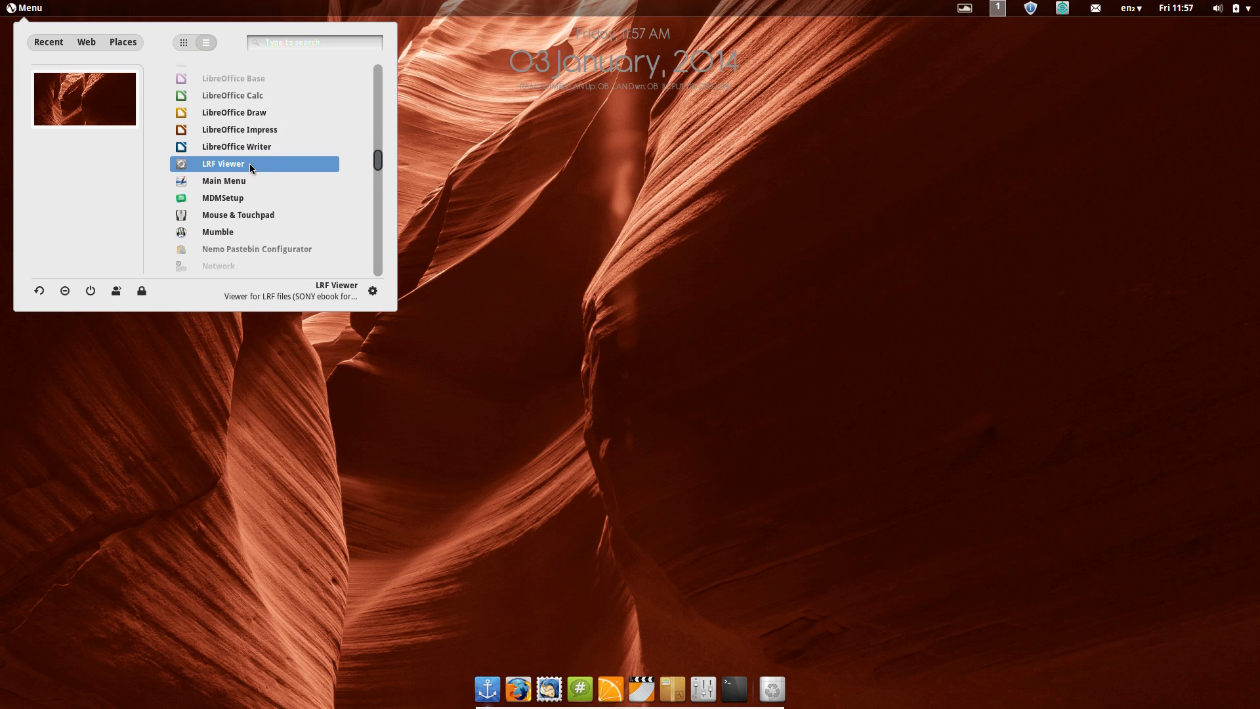
{"action": "scroll", "coordinate": [249, 163], "scroll_direction": "down", "scroll_amount": 3}
{"action": "scroll", "coordinate": [249, 164], "scroll_direction": "down", "scroll_amount": 4}
{"action": "scroll", "coordinate": [250, 163], "scroll_direction": "down", "scroll_amount": 2}
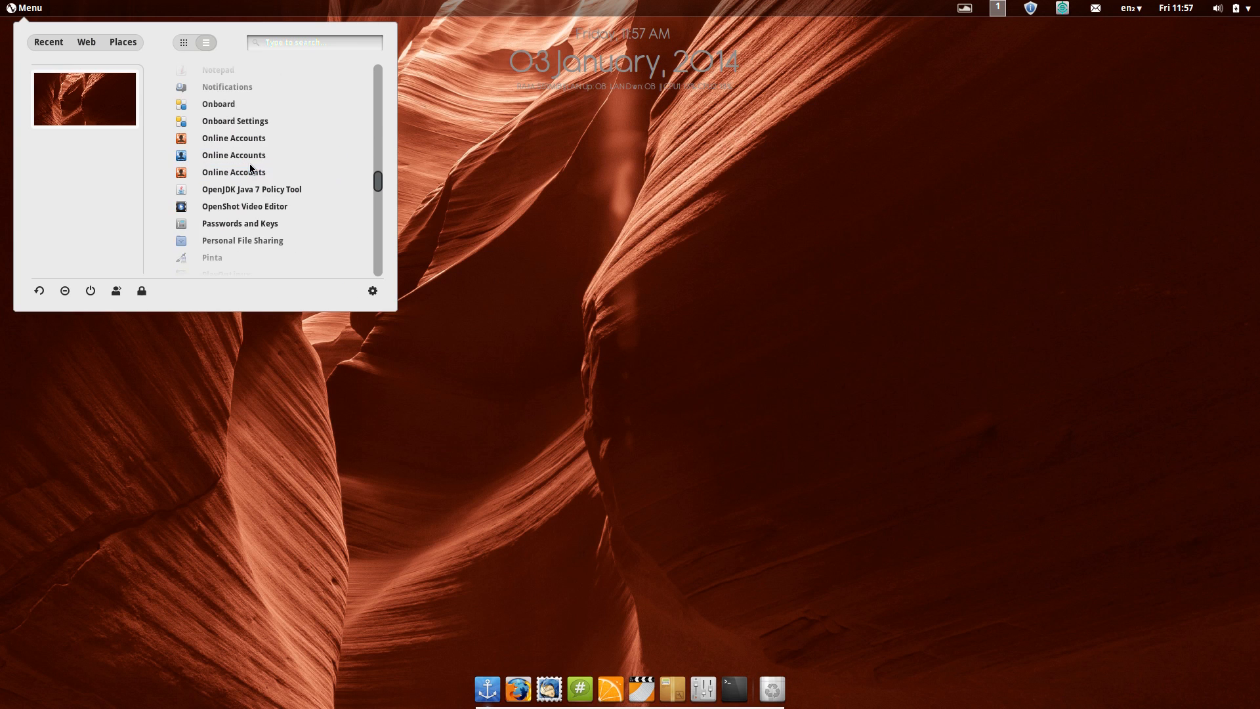
{"action": "scroll", "coordinate": [249, 164], "scroll_direction": "down", "scroll_amount": 2}
{"action": "scroll", "coordinate": [249, 164], "scroll_direction": "down", "scroll_amount": 3}
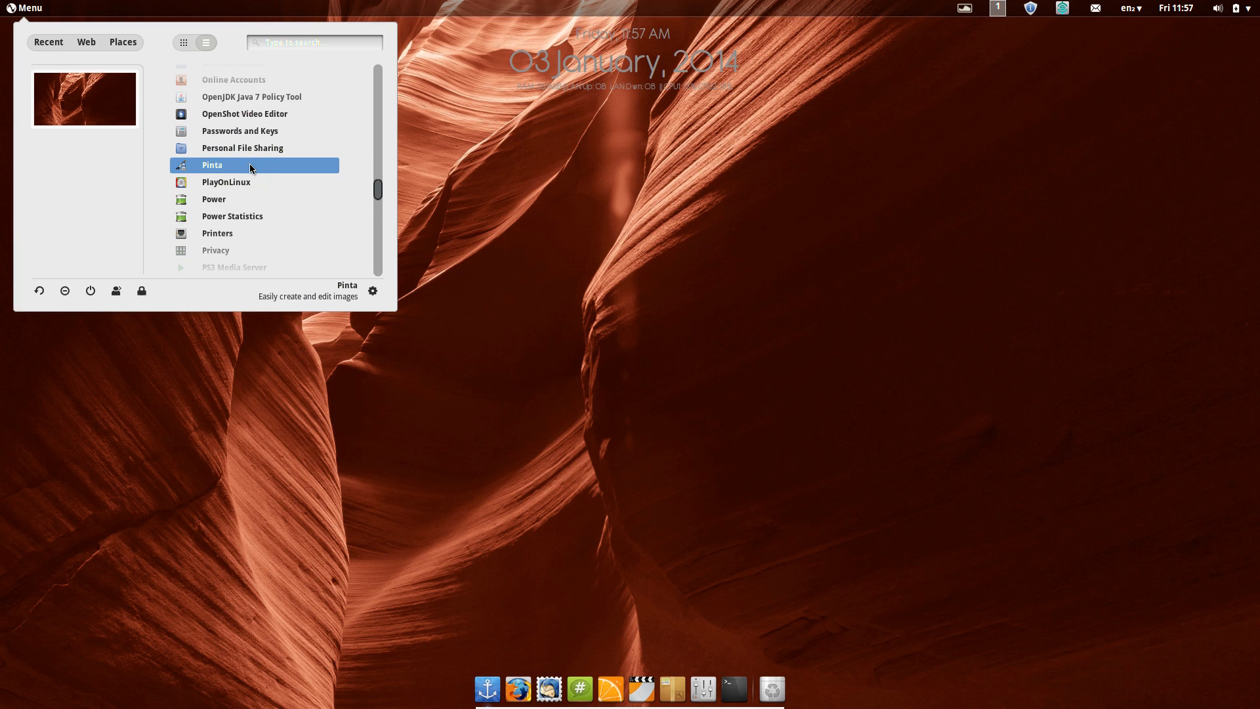
{"action": "scroll", "coordinate": [249, 164], "scroll_direction": "down", "scroll_amount": 1}
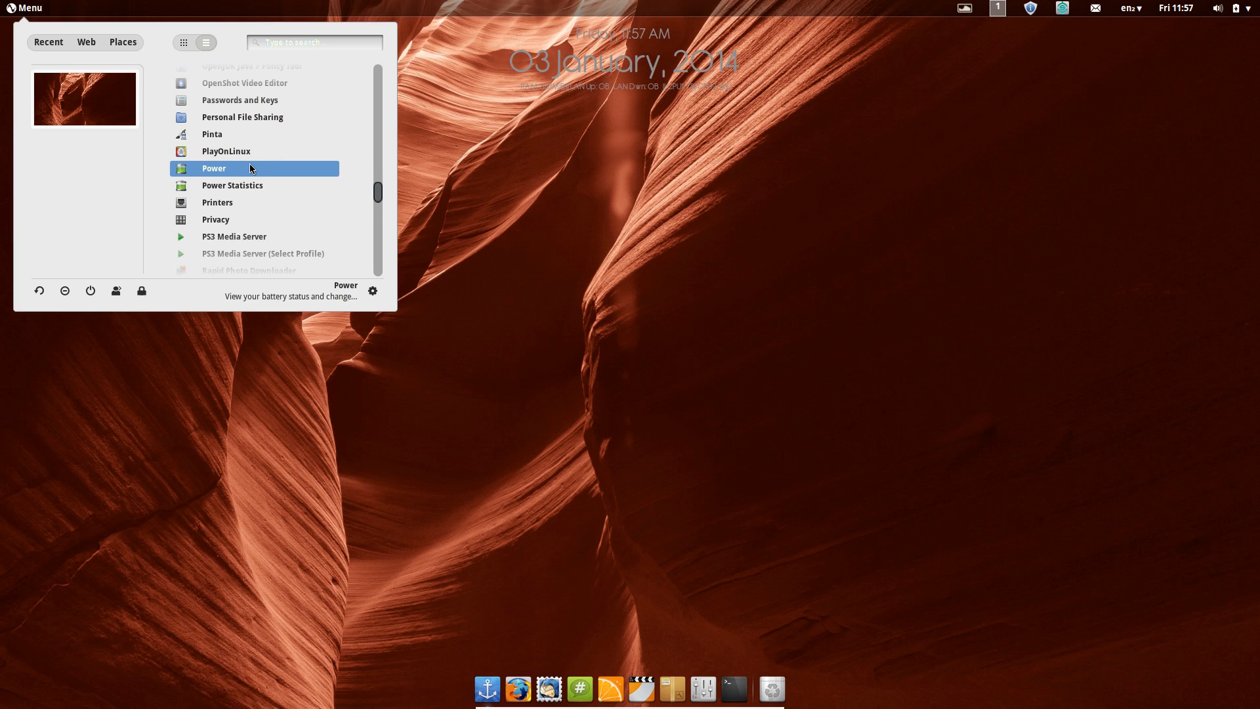
{"action": "scroll", "coordinate": [292, 143], "scroll_direction": "down", "scroll_amount": 2}
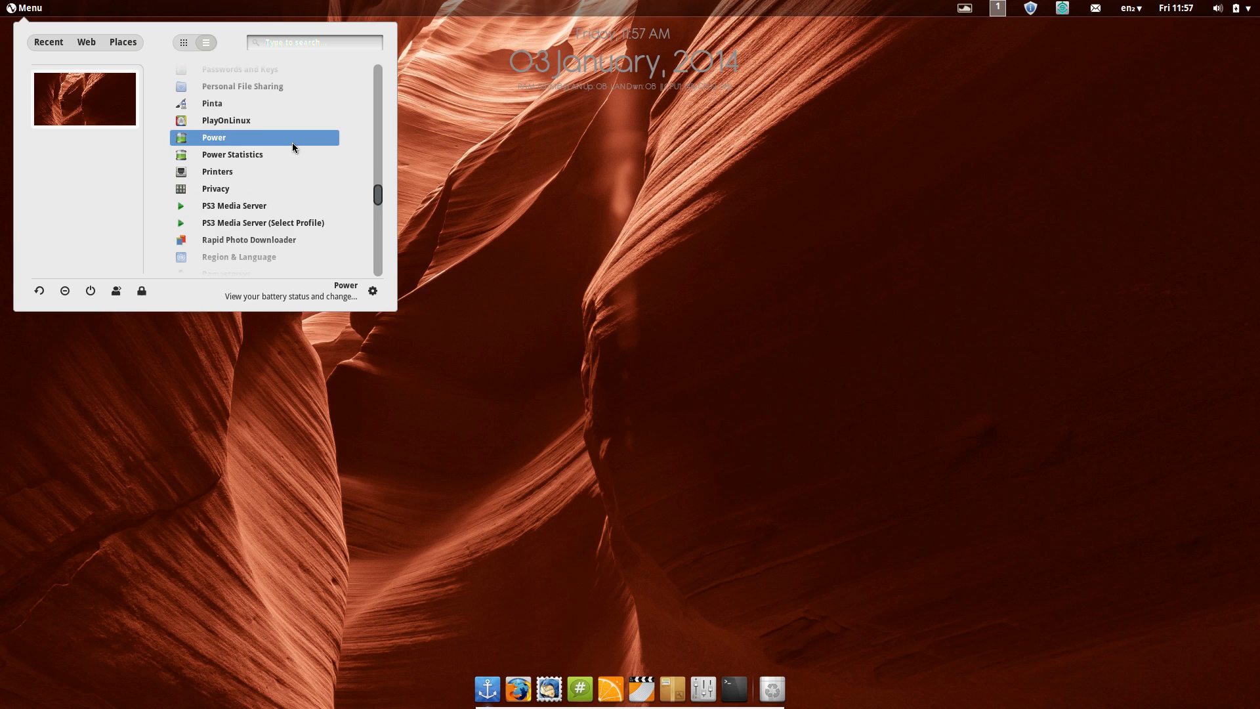
{"action": "scroll", "coordinate": [292, 143], "scroll_direction": "down", "scroll_amount": 2}
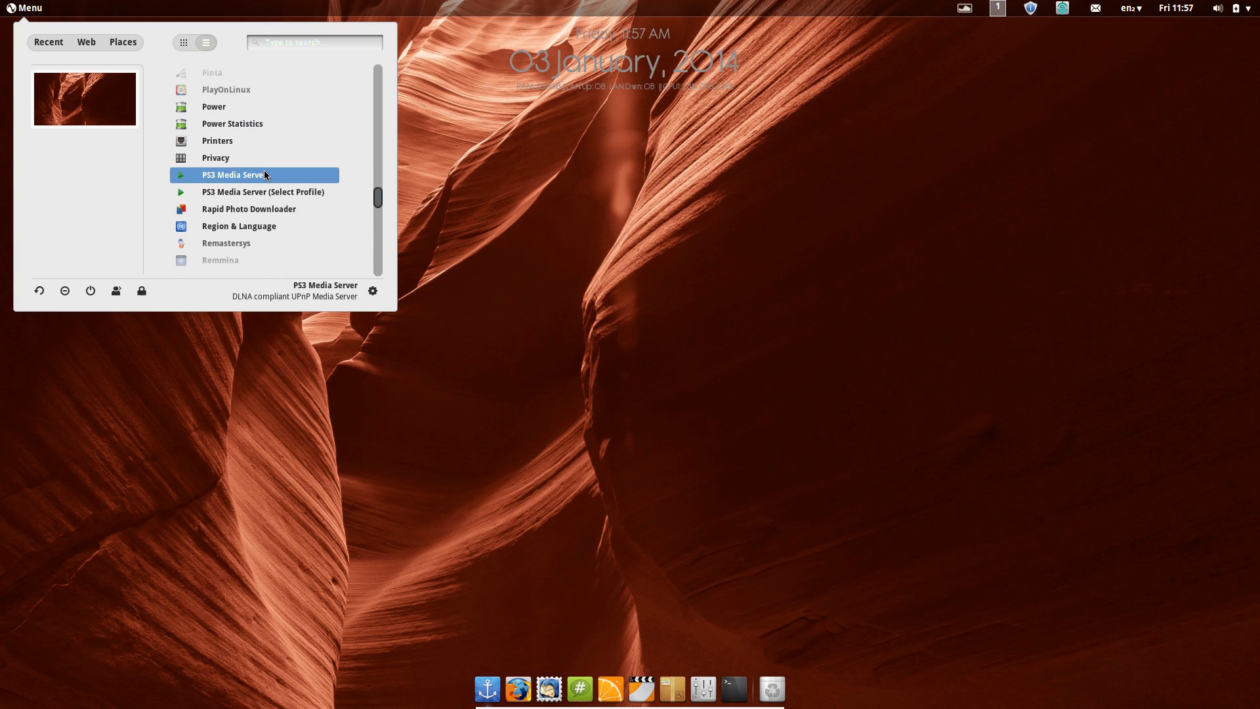
{"action": "scroll", "coordinate": [271, 178], "scroll_direction": "down", "scroll_amount": 1}
{"action": "scroll", "coordinate": [271, 179], "scroll_direction": "down", "scroll_amount": 1}
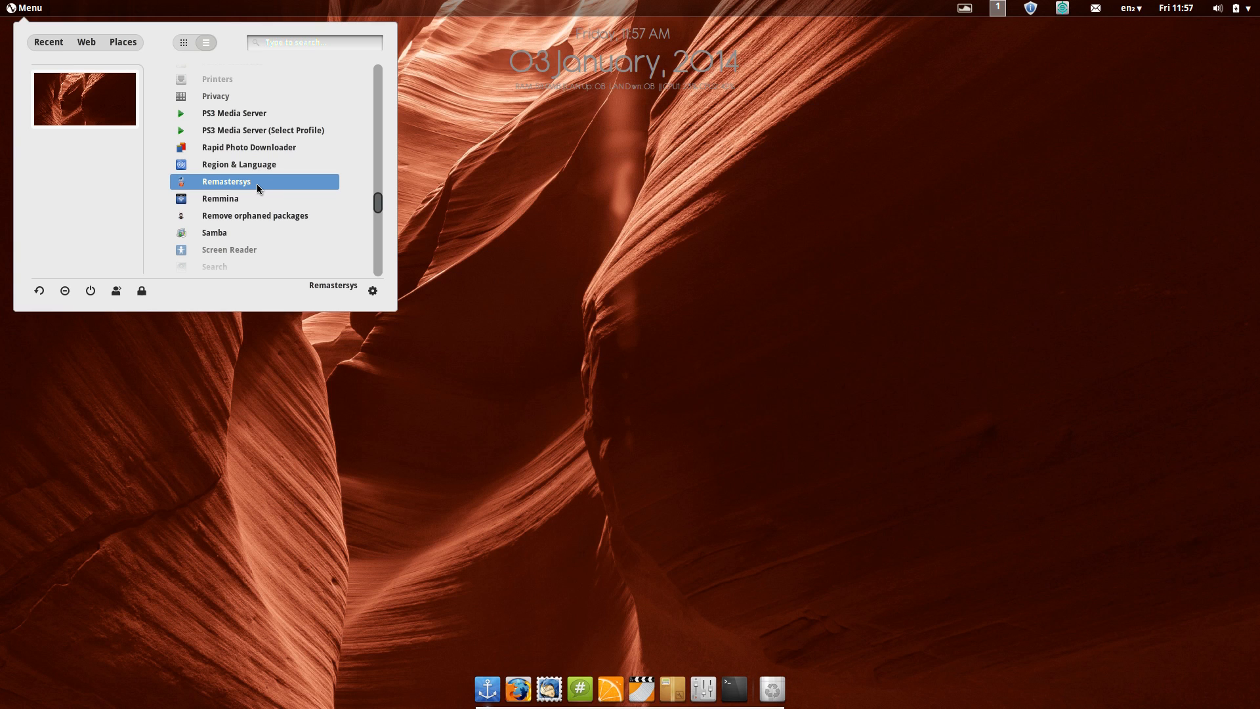
{"action": "scroll", "coordinate": [258, 188], "scroll_direction": "down", "scroll_amount": 1}
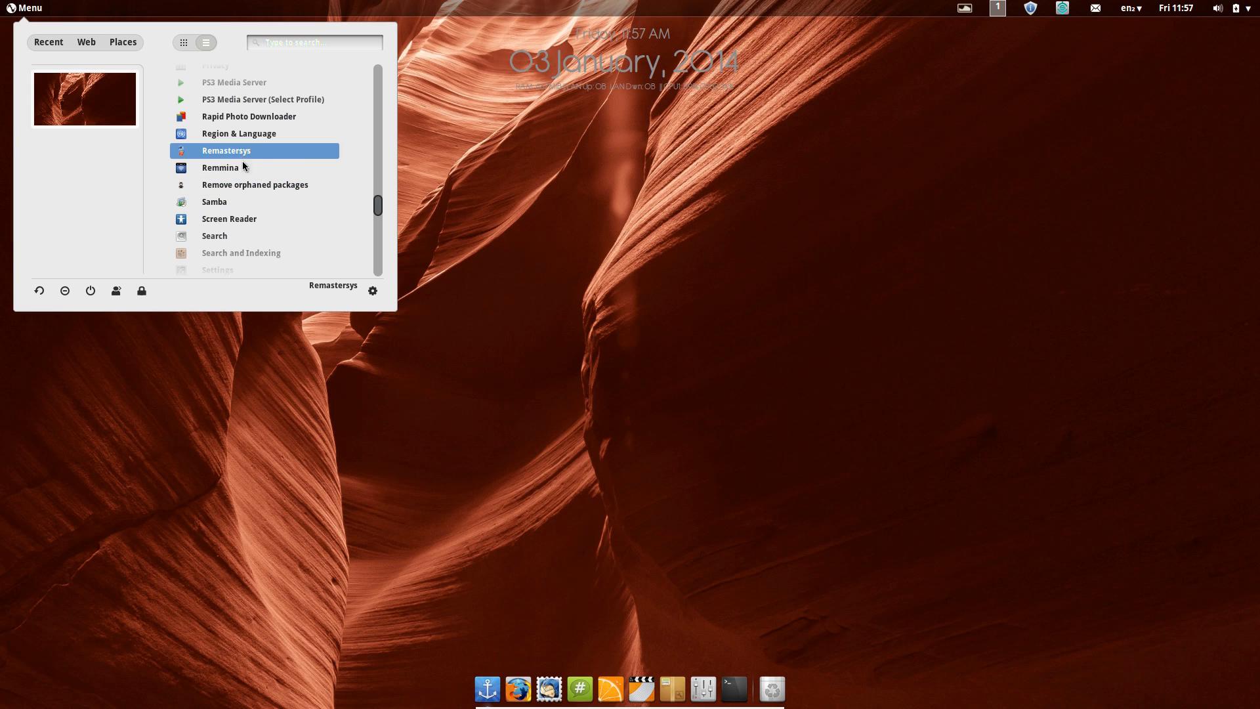
{"action": "scroll", "coordinate": [269, 190], "scroll_direction": "down", "scroll_amount": 2}
{"action": "scroll", "coordinate": [269, 190], "scroll_direction": "down", "scroll_amount": 3}
{"action": "scroll", "coordinate": [269, 191], "scroll_direction": "down", "scroll_amount": 1}
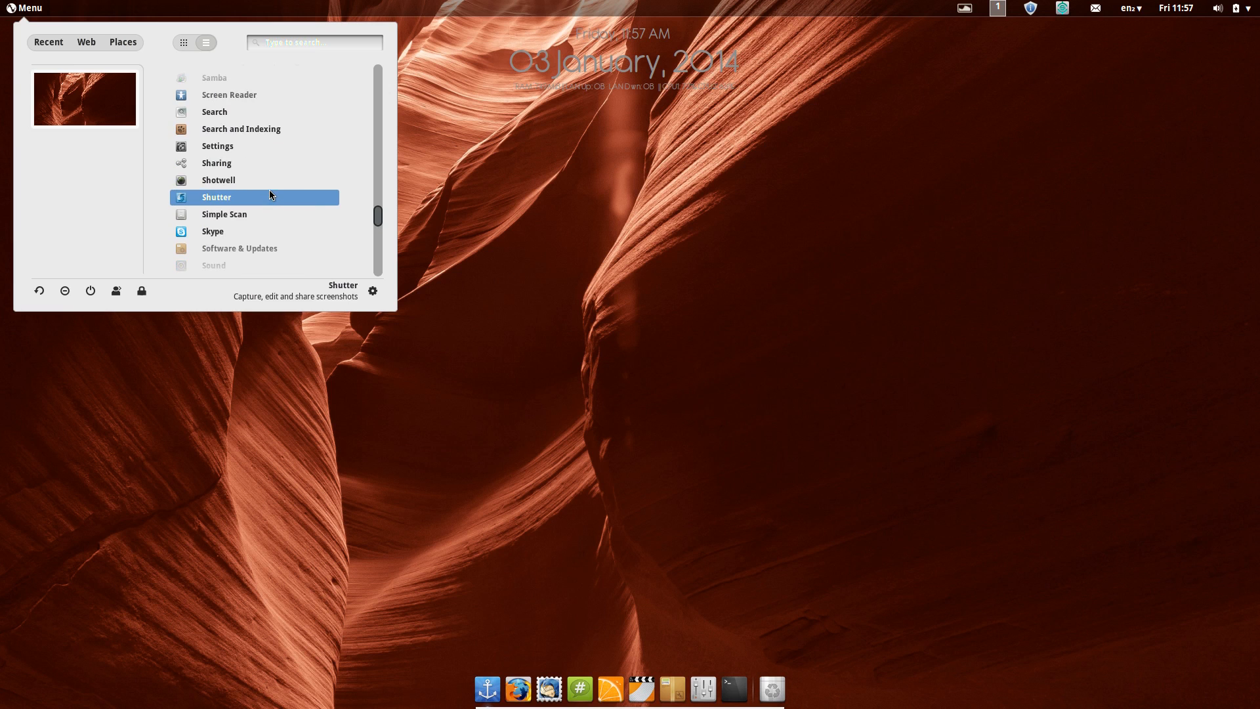
{"action": "scroll", "coordinate": [269, 190], "scroll_direction": "down", "scroll_amount": 1}
{"action": "scroll", "coordinate": [269, 190], "scroll_direction": "down", "scroll_amount": 1}
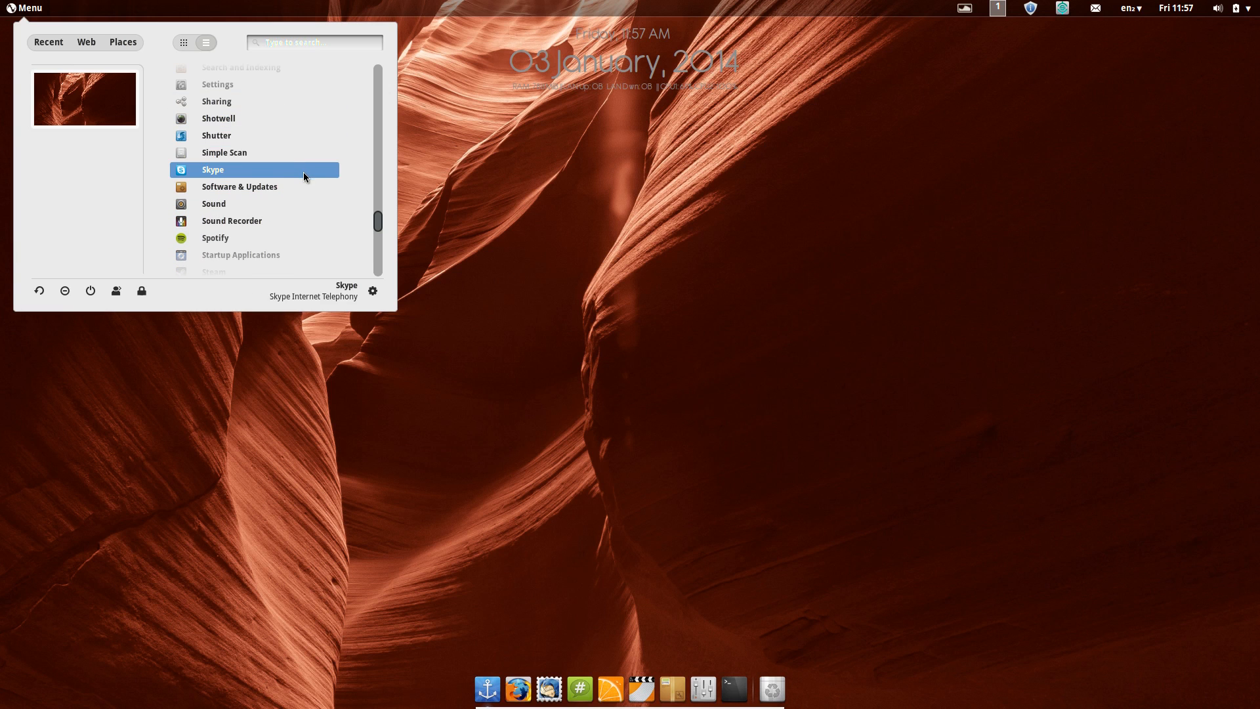
{"action": "scroll", "coordinate": [283, 172], "scroll_direction": "down", "scroll_amount": 1}
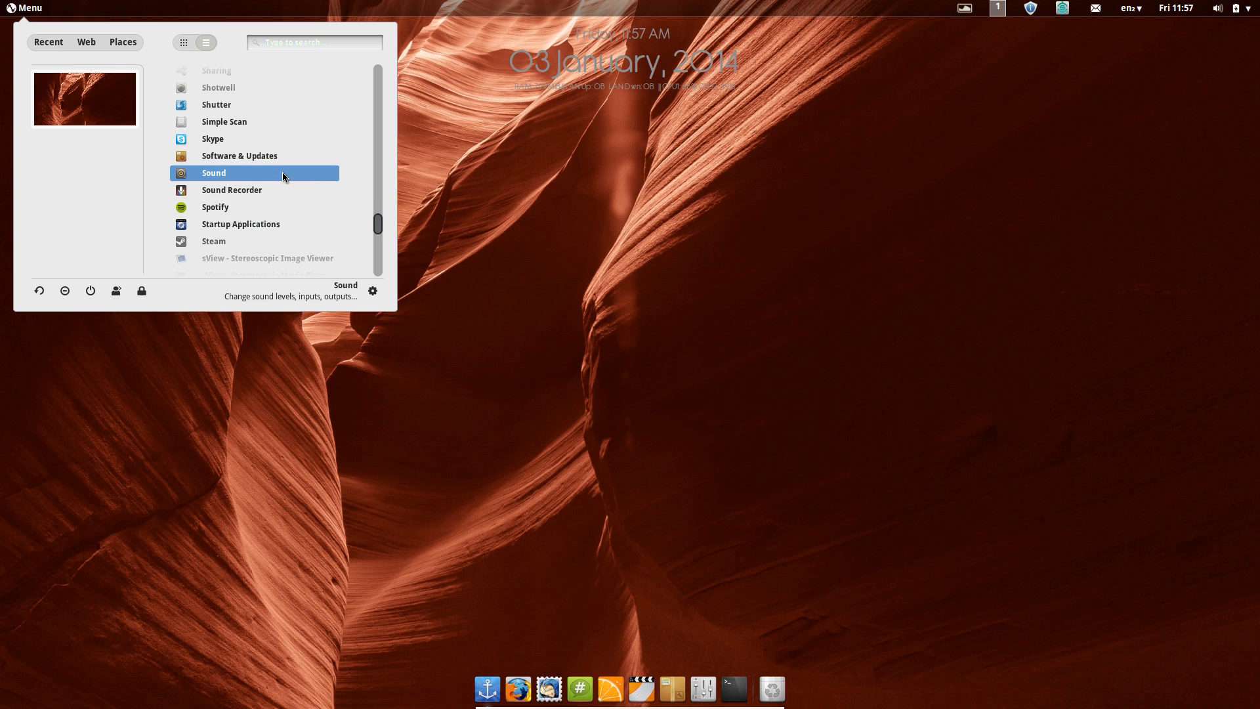
{"action": "scroll", "coordinate": [283, 173], "scroll_direction": "down", "scroll_amount": 1}
{"action": "scroll", "coordinate": [283, 173], "scroll_direction": "down", "scroll_amount": 1}
{"action": "scroll", "coordinate": [283, 172], "scroll_direction": "down", "scroll_amount": 1}
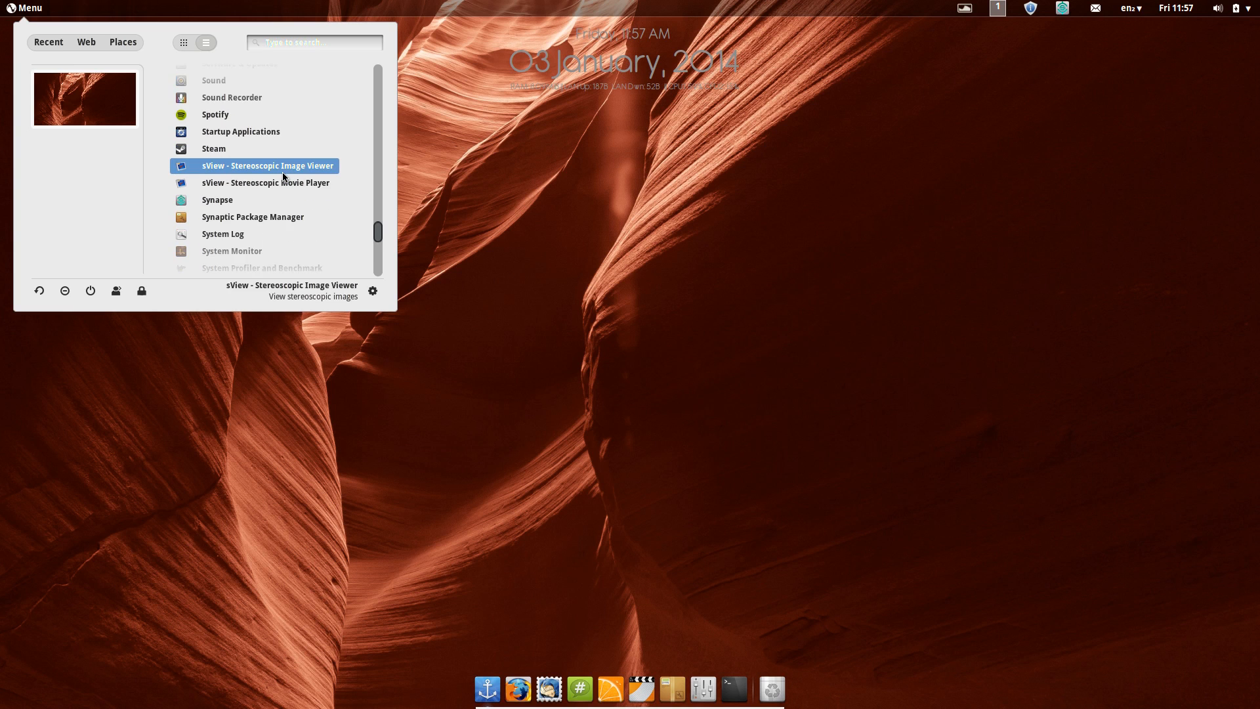
{"action": "scroll", "coordinate": [283, 172], "scroll_direction": "down", "scroll_amount": 2}
{"action": "scroll", "coordinate": [277, 187], "scroll_direction": "down", "scroll_amount": 1}
{"action": "scroll", "coordinate": [277, 187], "scroll_direction": "down", "scroll_amount": 1}
{"action": "scroll", "coordinate": [277, 186], "scroll_direction": "down", "scroll_amount": 1}
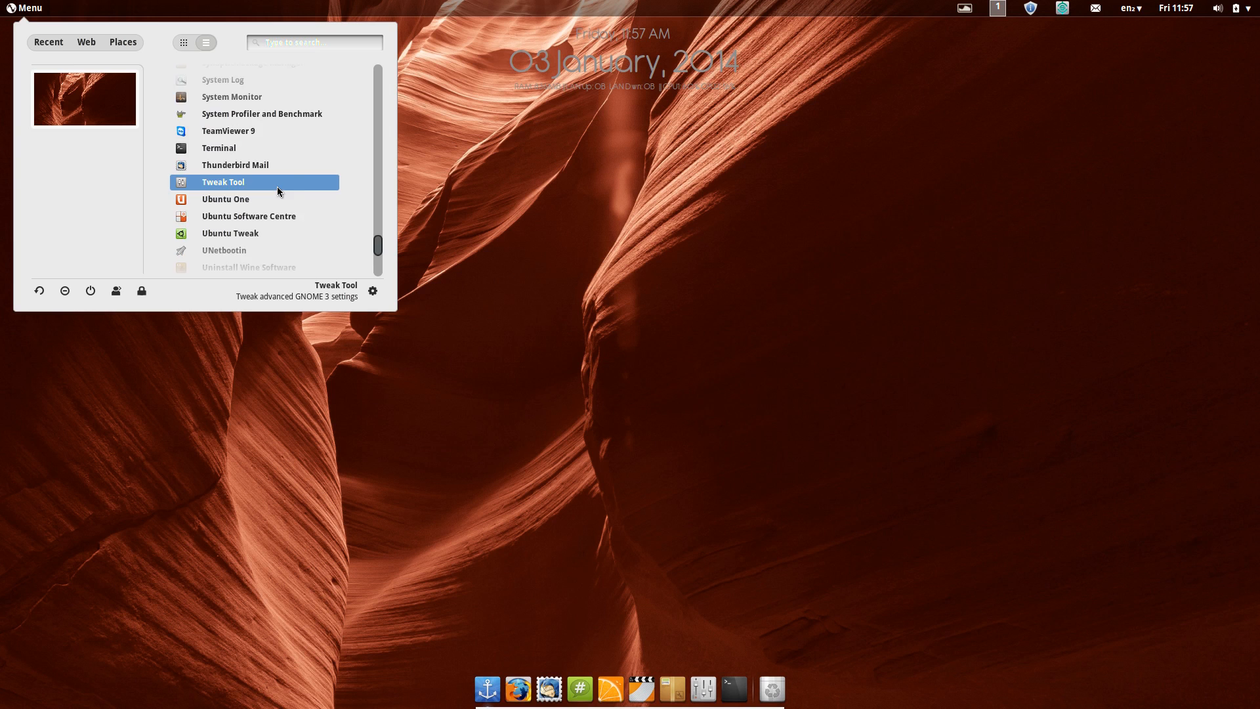
{"action": "scroll", "coordinate": [277, 185], "scroll_direction": "down", "scroll_amount": 1}
{"action": "scroll", "coordinate": [277, 186], "scroll_direction": "down", "scroll_amount": 2}
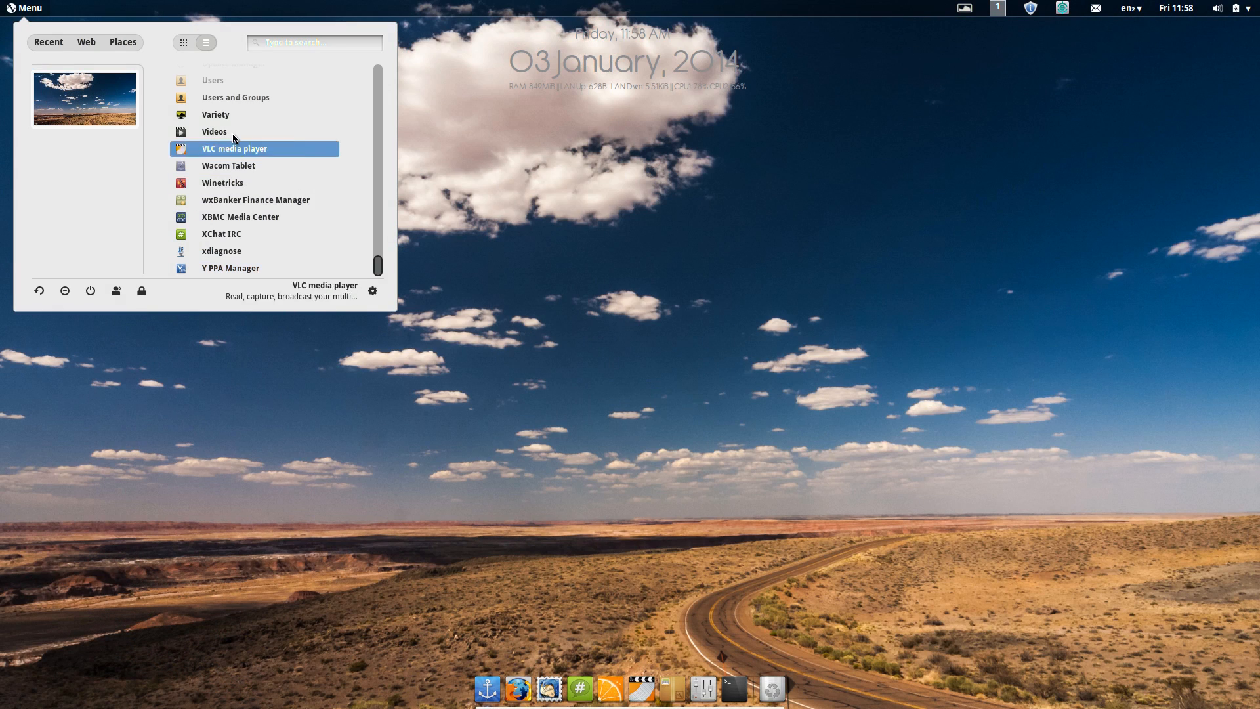
Step: Launch Variety Preferences, view Manual downloading, then start System Monitor
{"action": "left_click", "coordinate": [224, 116]}
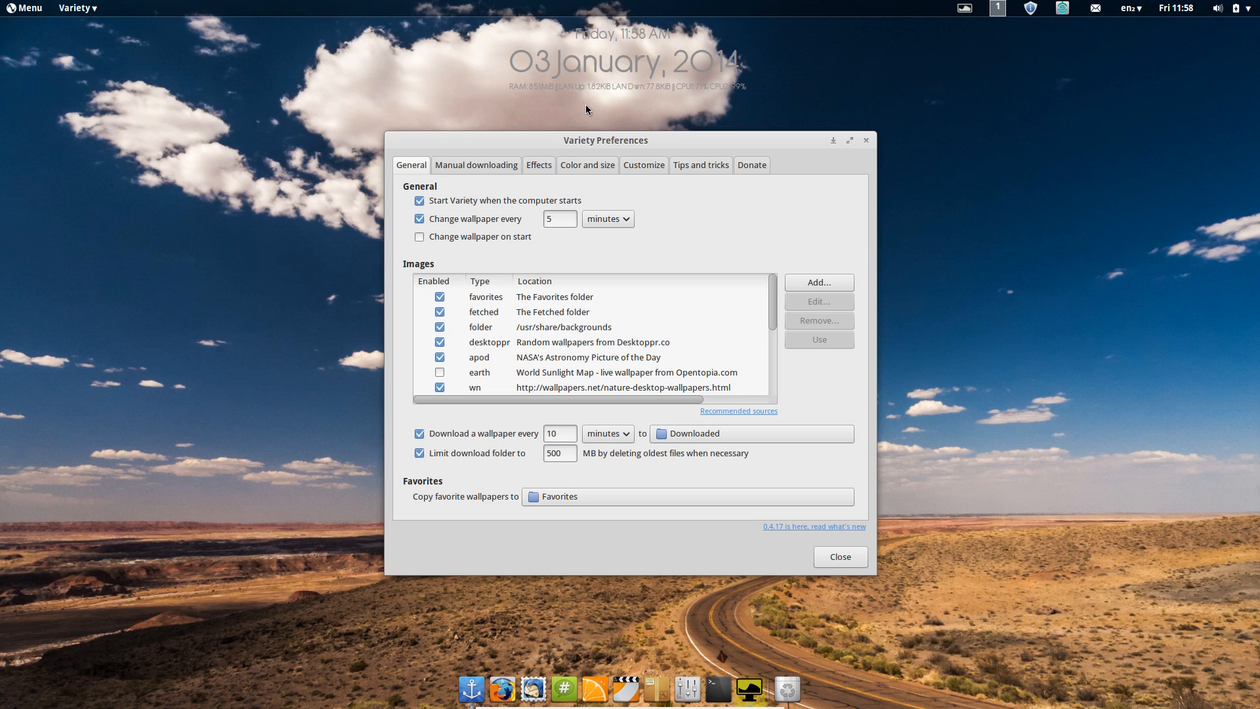
{"action": "mouse_move", "coordinate": [588, 138]}
{"action": "left_mouse_down"}
{"action": "mouse_move", "coordinate": [572, 120]}
{"action": "mouse_move", "coordinate": [580, 101]}
{"action": "left_mouse_up"}
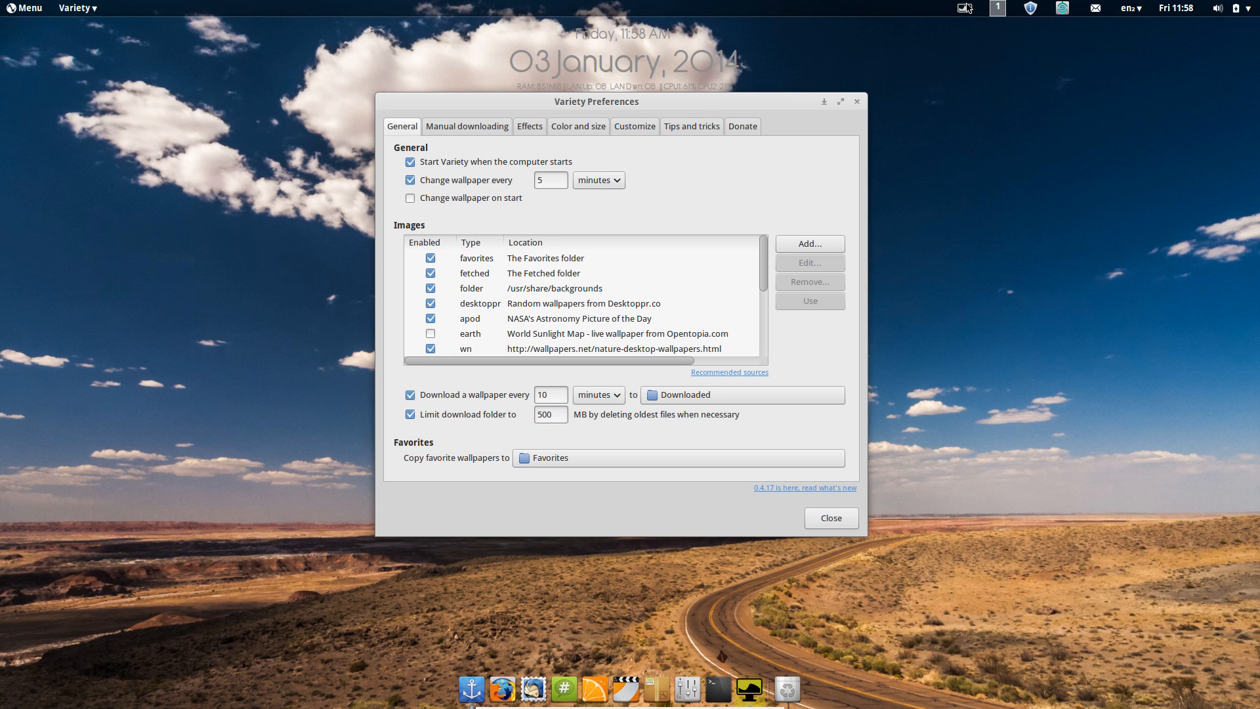
{"action": "scroll", "coordinate": [574, 268], "scroll_direction": "down", "scroll_amount": 1}
{"action": "scroll", "coordinate": [571, 268], "scroll_direction": "down", "scroll_amount": 3}
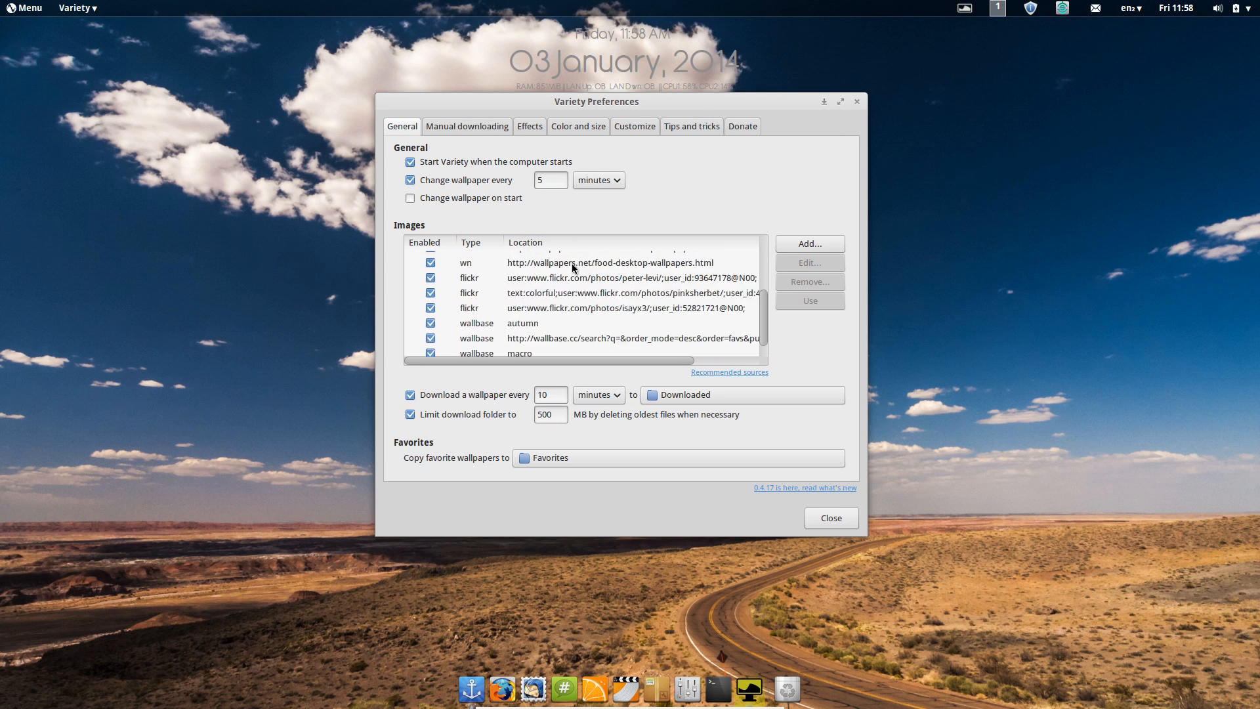
{"action": "scroll", "coordinate": [572, 263], "scroll_direction": "up", "scroll_amount": 4}
{"action": "scroll", "coordinate": [531, 326], "scroll_direction": "down", "scroll_amount": 1}
{"action": "scroll", "coordinate": [531, 326], "scroll_direction": "down", "scroll_amount": 4}
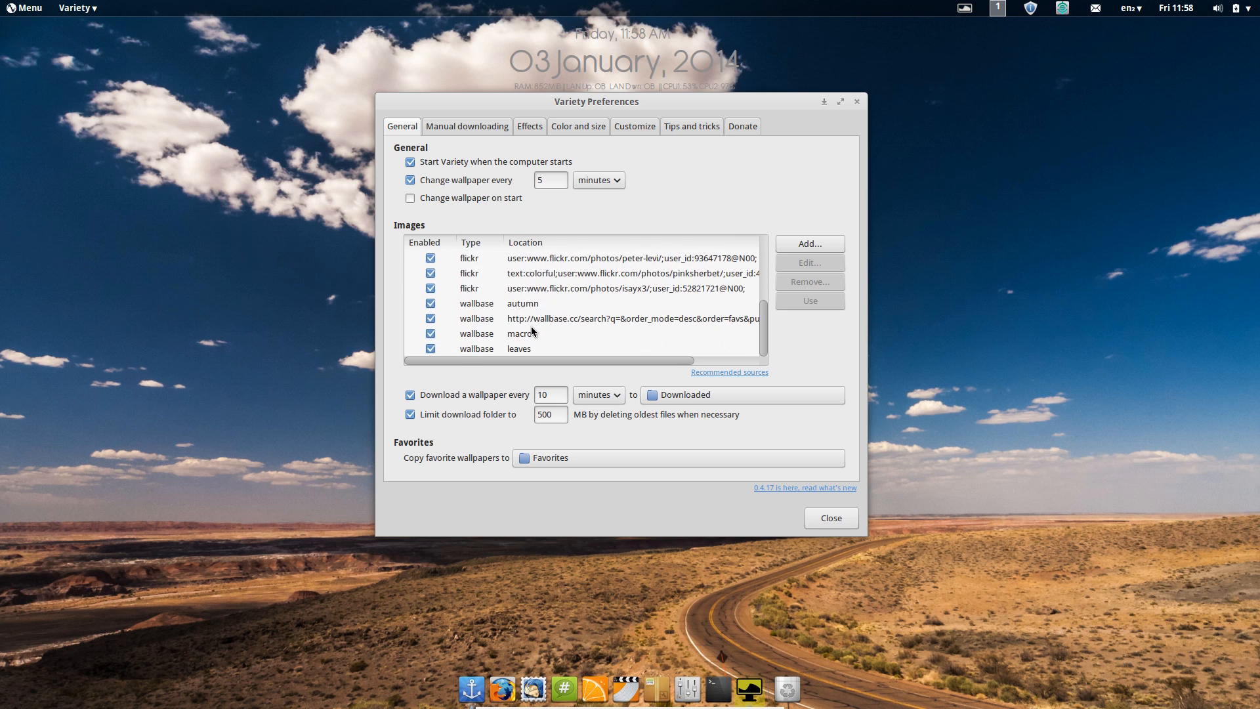
{"action": "scroll", "coordinate": [530, 325], "scroll_direction": "up", "scroll_amount": 6}
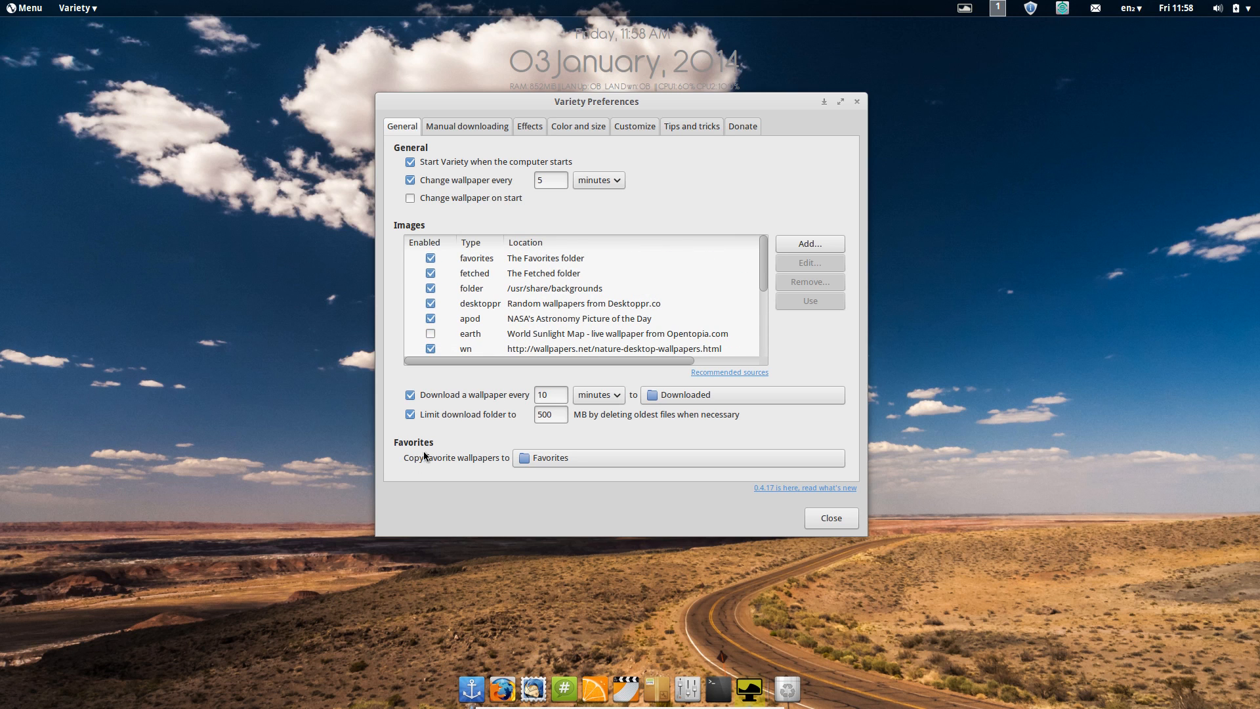
{"action": "left_click", "coordinate": [449, 128]}
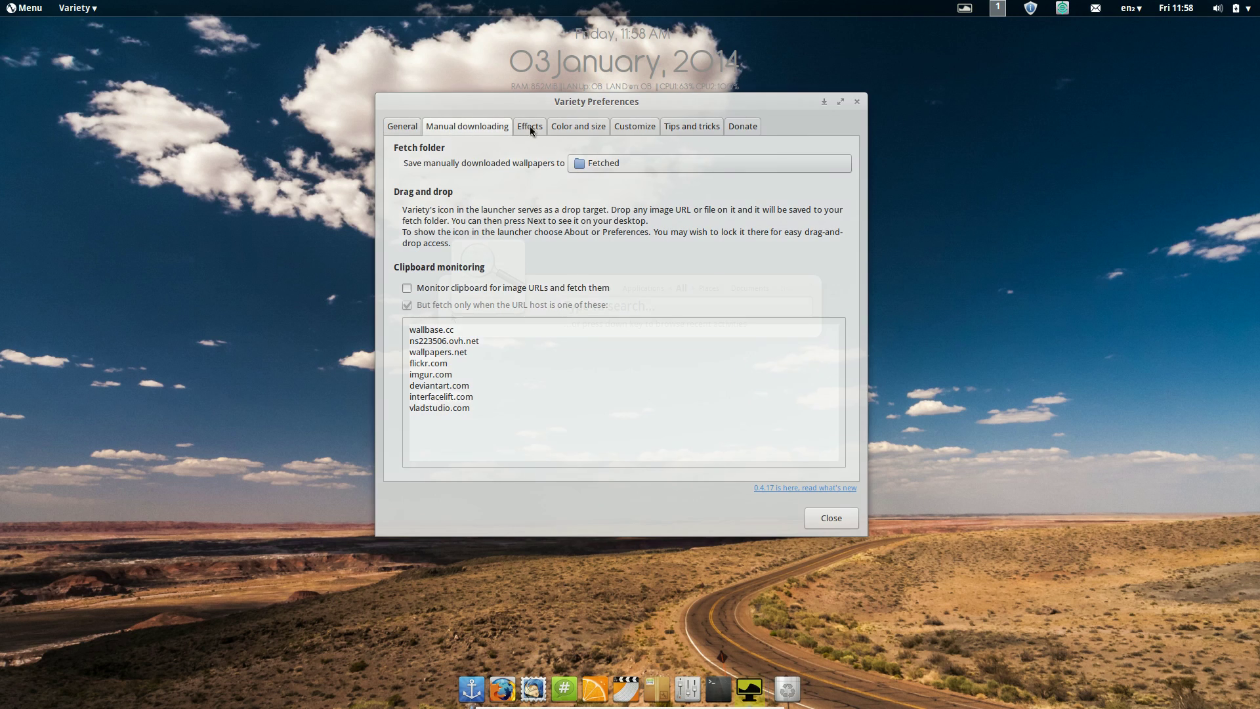
{"action": "left_click", "coordinate": [536, 128]}
{"action": "type", "text": "nitor"}
{"action": "key", "text": "Return"}
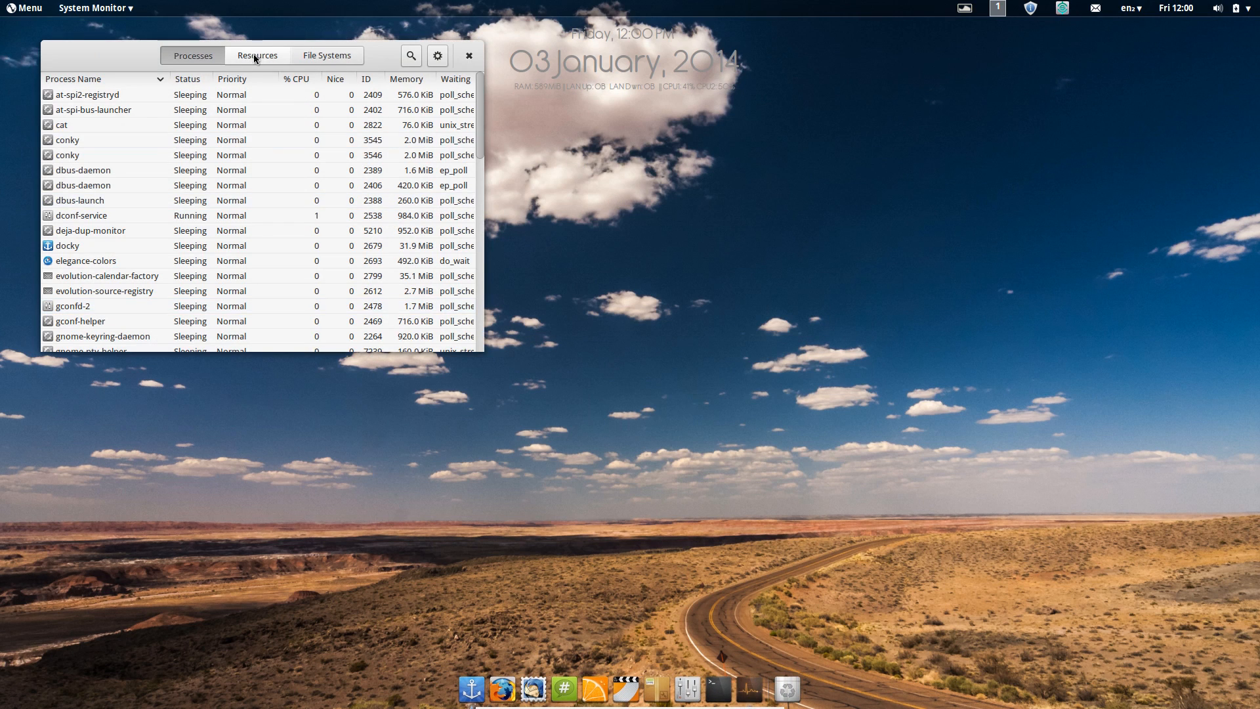
Step: Move System Monitor aside, view the Resources history graphs, then close it
{"action": "left_click_drag", "start_coordinate": [138, 52], "coordinate": [227, 156]}
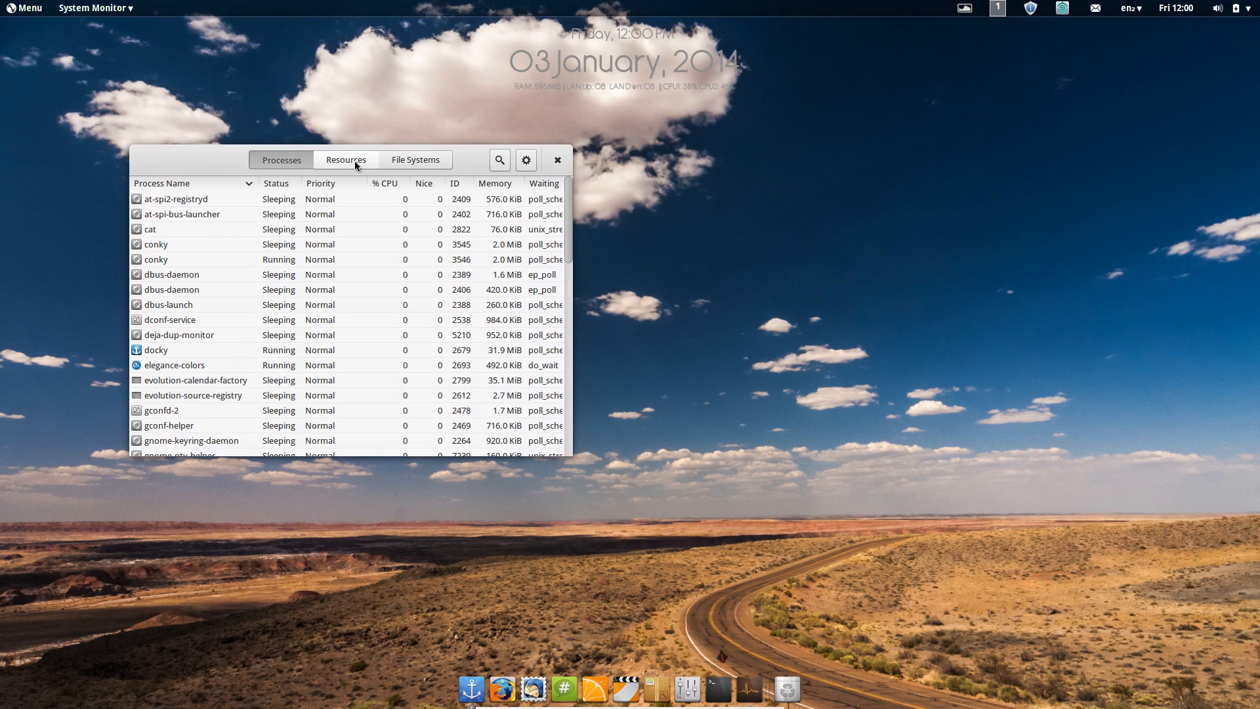
{"action": "left_click", "coordinate": [354, 160]}
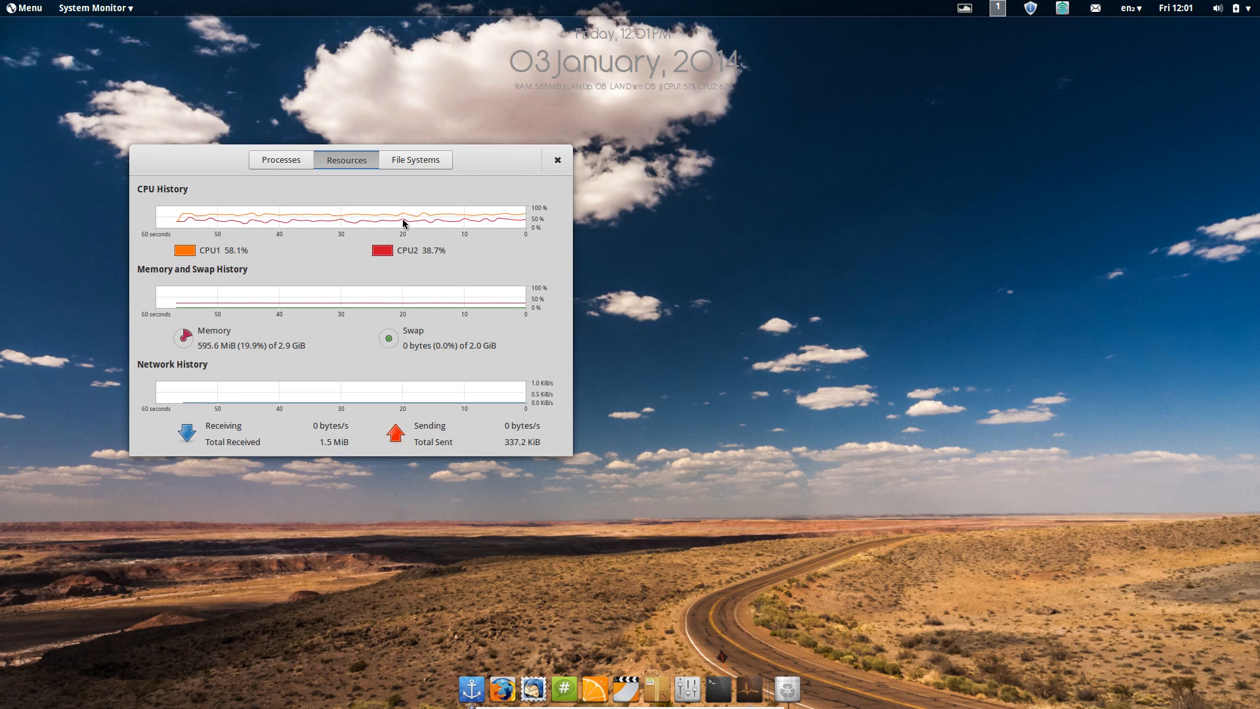
{"action": "left_click", "coordinate": [558, 161]}
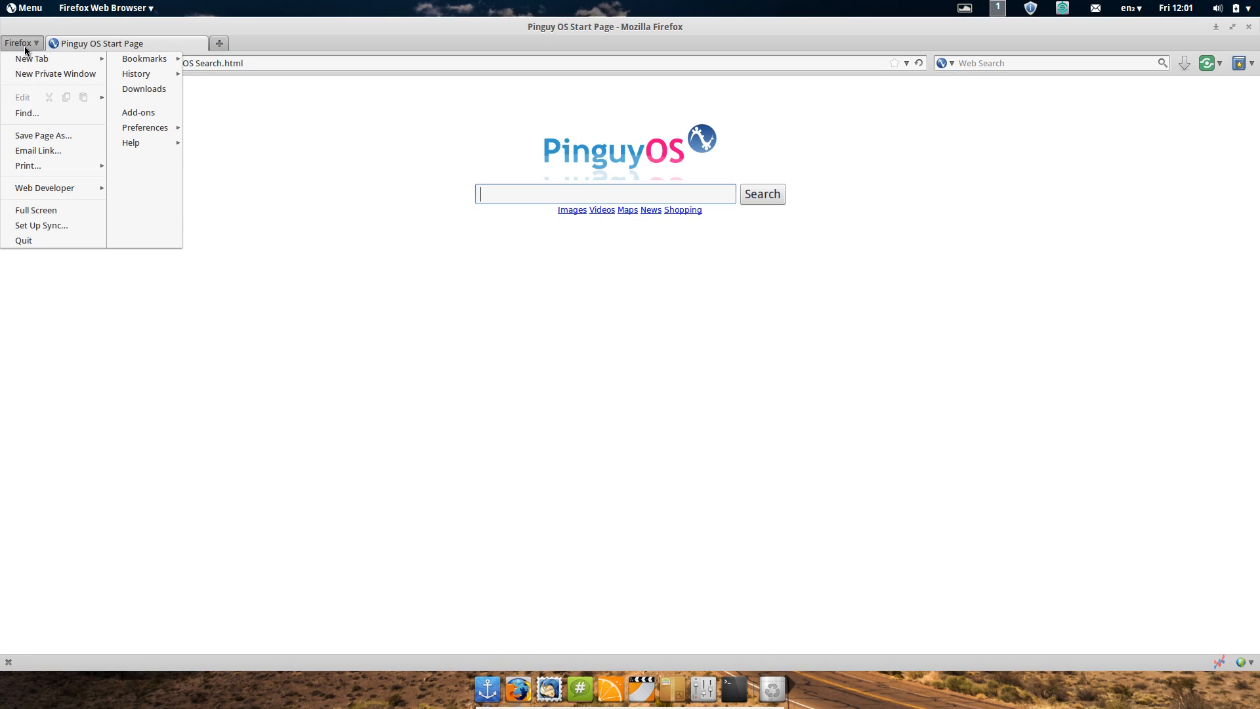
Step: Review Firefox's installed Extensions and Plugins in the Add-ons Manager, then close it
{"action": "left_click", "coordinate": [131, 111]}
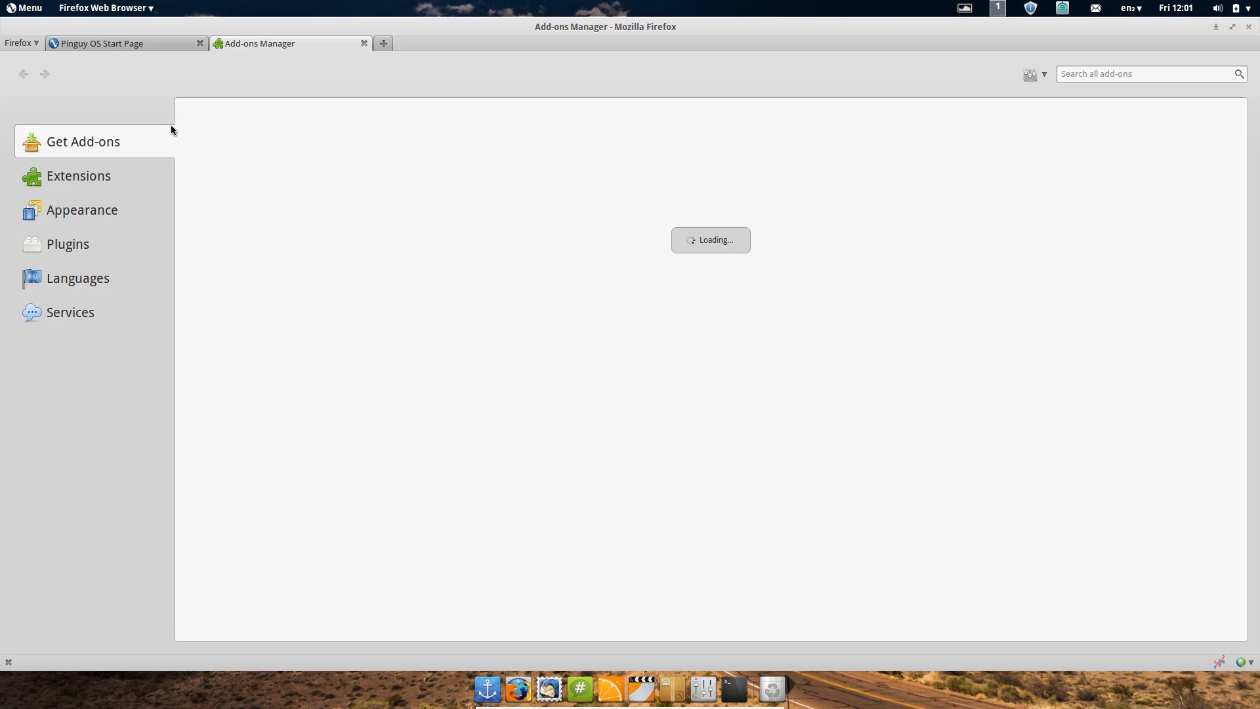
{"action": "left_click", "coordinate": [84, 180]}
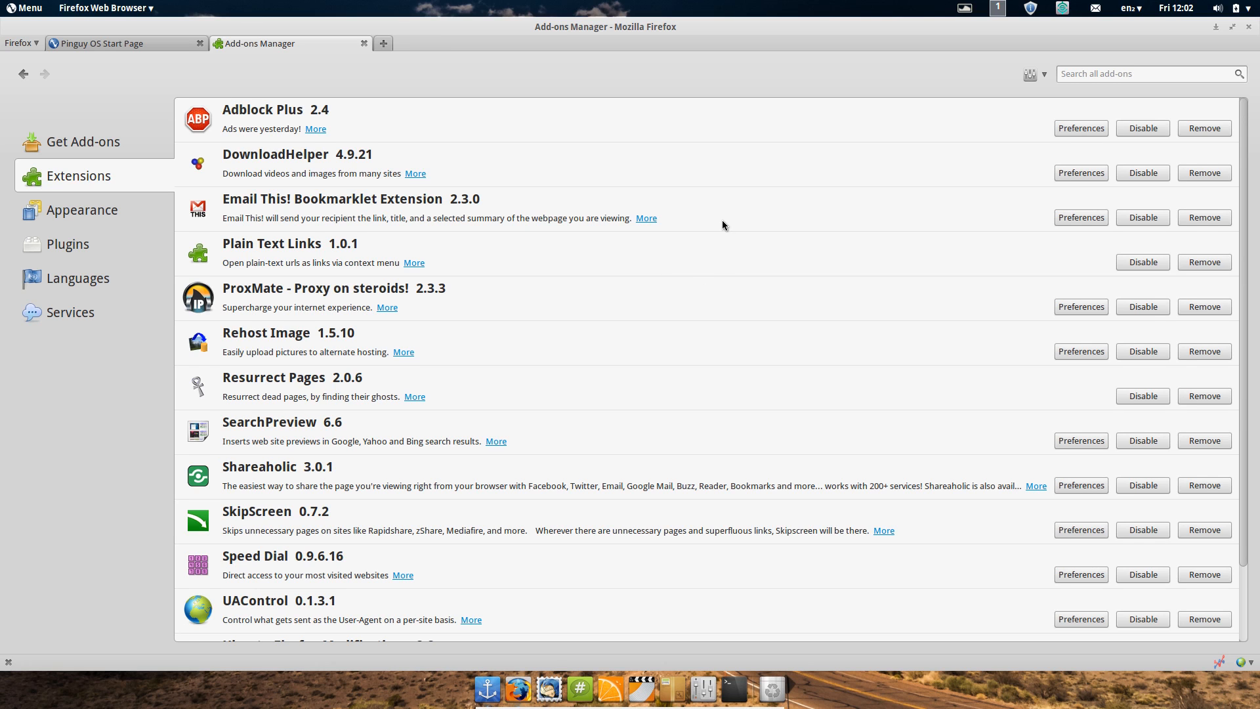
{"action": "scroll", "coordinate": [722, 219], "scroll_direction": "down", "scroll_amount": 3}
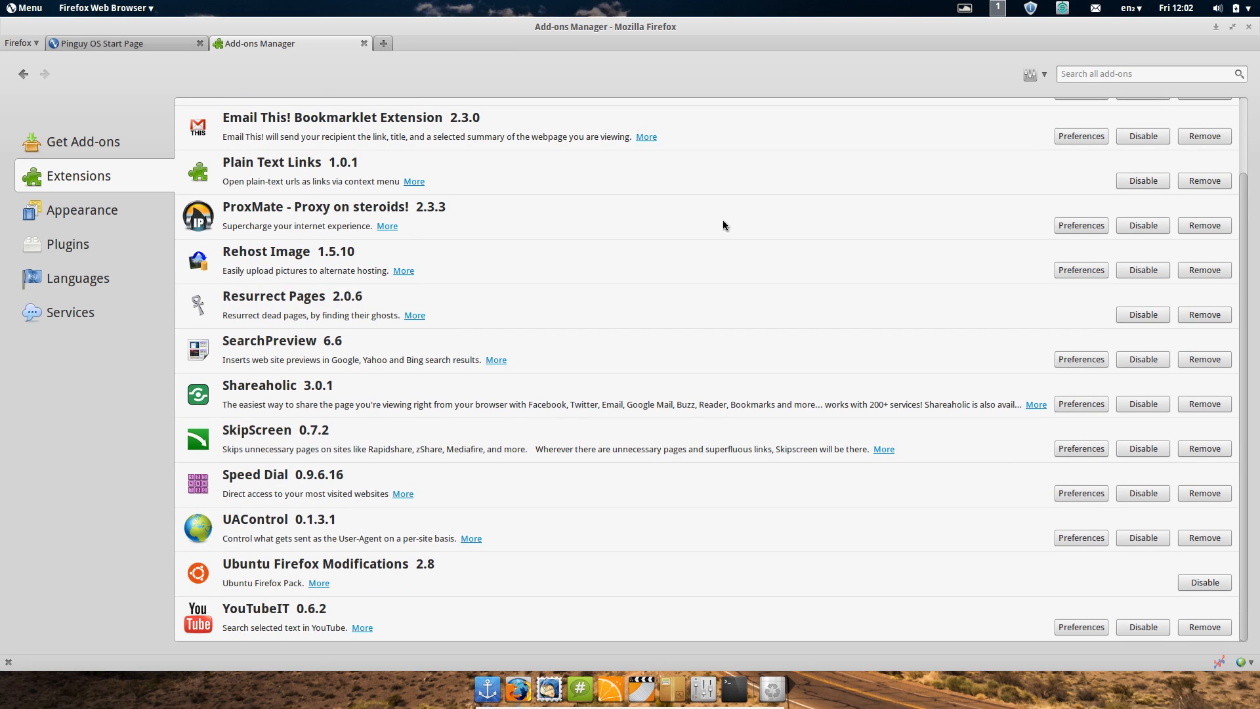
{"action": "scroll", "coordinate": [723, 220], "scroll_direction": "up", "scroll_amount": 3}
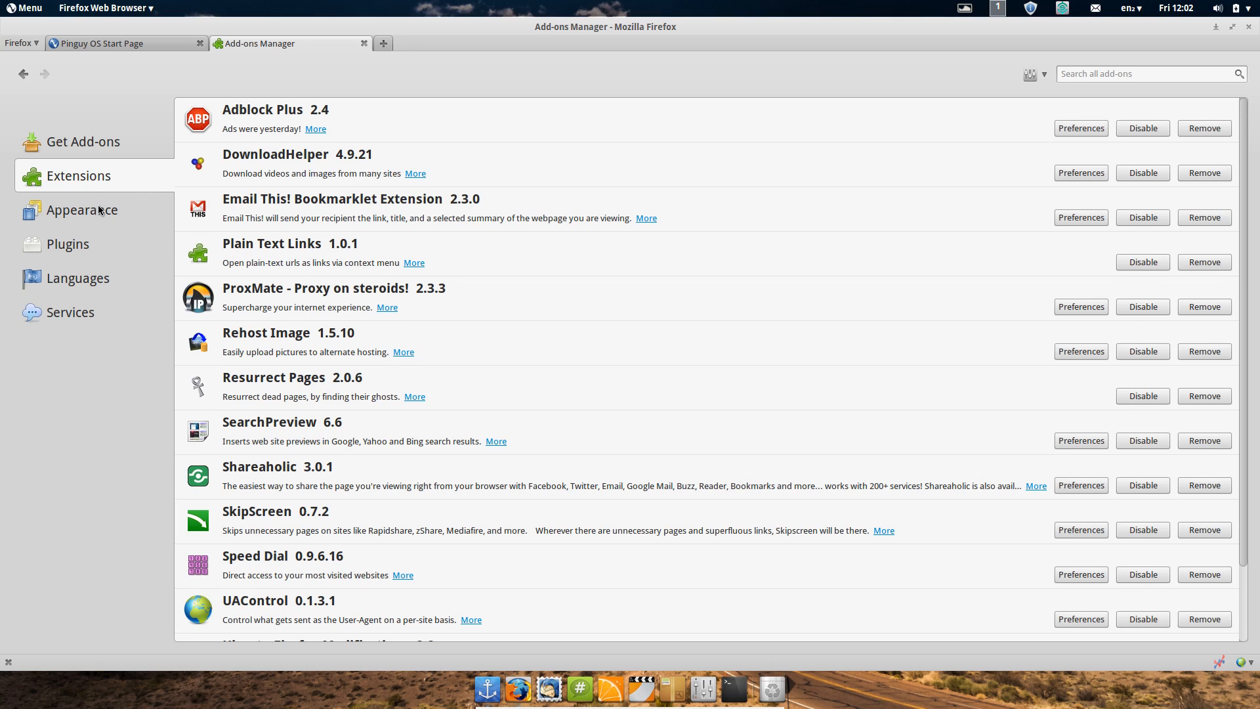
{"action": "left_click", "coordinate": [89, 236]}
{"action": "scroll", "coordinate": [343, 300], "scroll_direction": "down", "scroll_amount": 1}
{"action": "scroll", "coordinate": [344, 301], "scroll_direction": "up", "scroll_amount": 1}
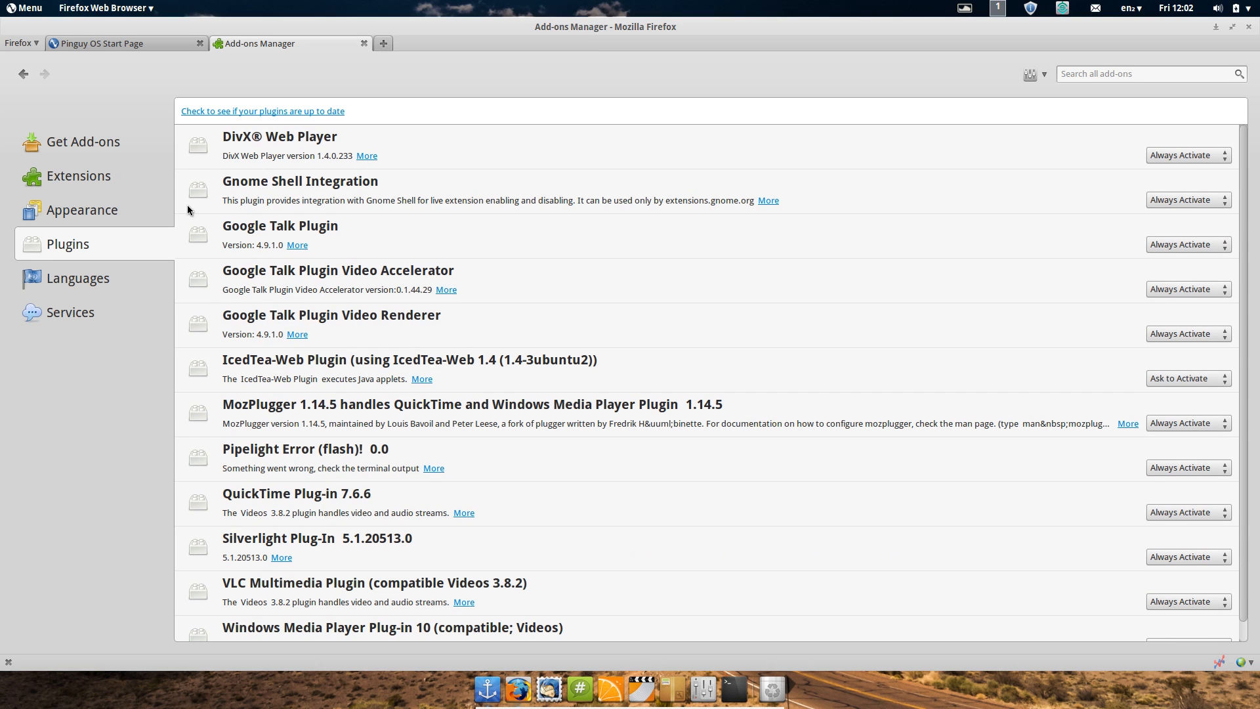
{"action": "left_click", "coordinate": [363, 43]}
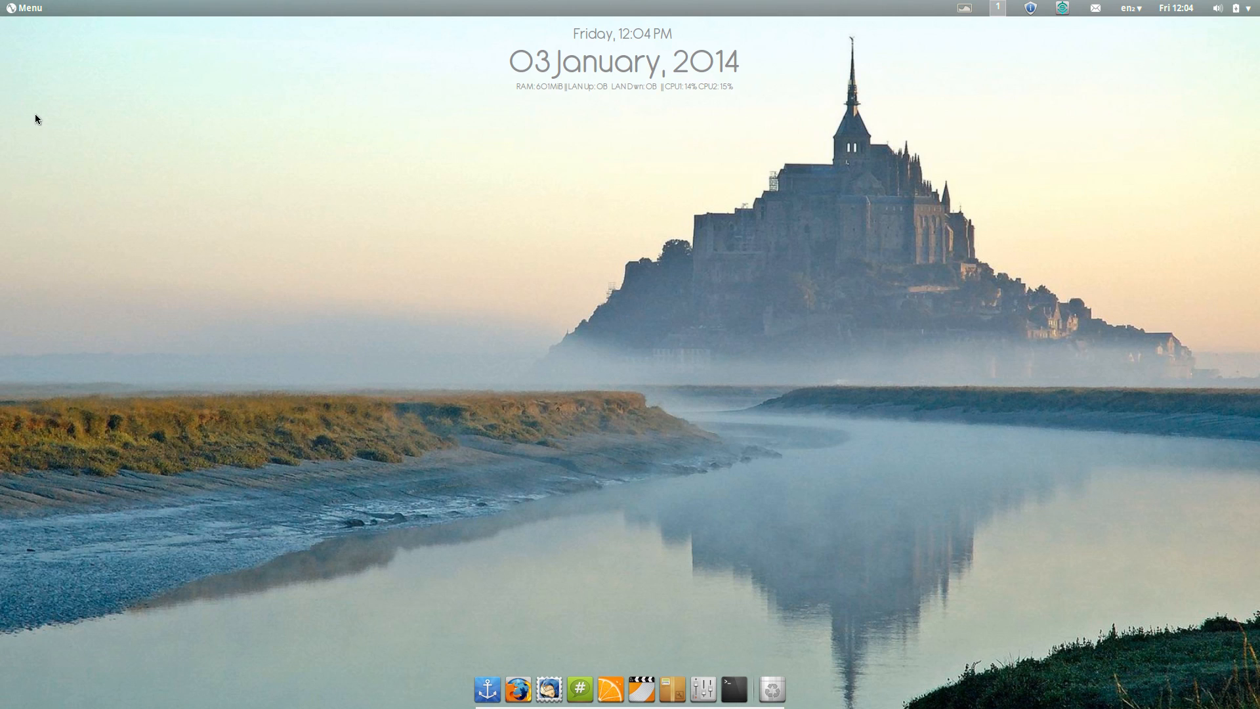
{"action": "left_click", "coordinate": [35, 12]}
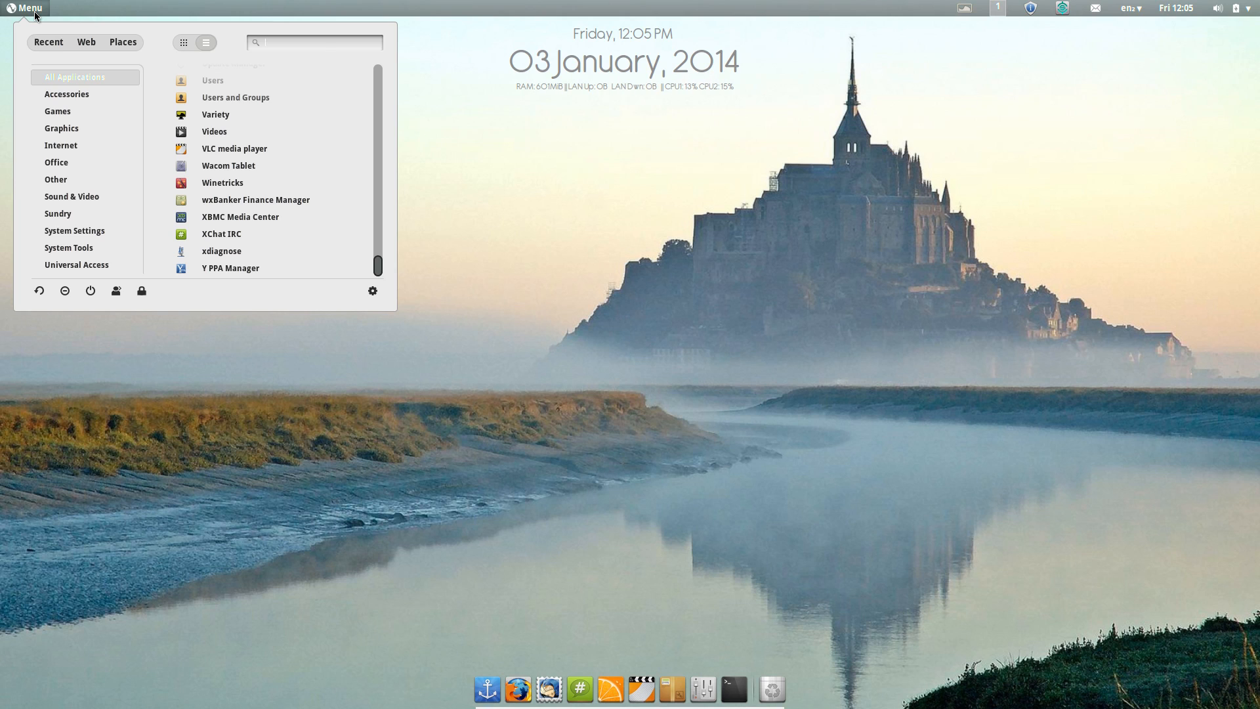
{"action": "left_click", "coordinate": [36, 15]}
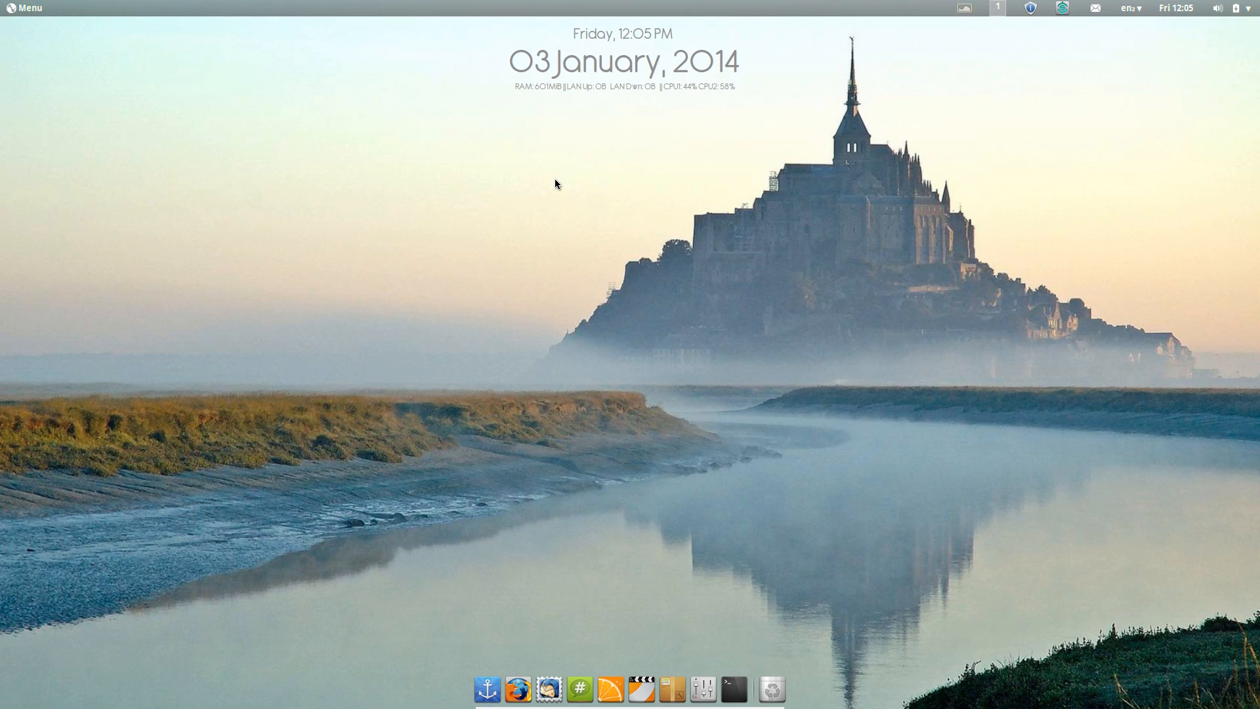